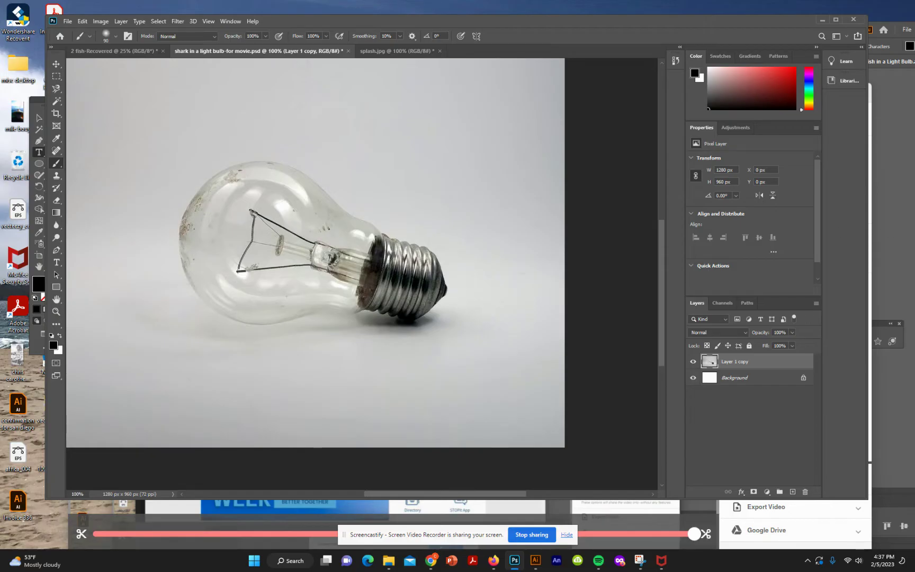
# - Outline the filament wires inside the bulb with a freehand Lasso selection, ending at the glass stem
pyautogui.scroll(3, 434, 153)
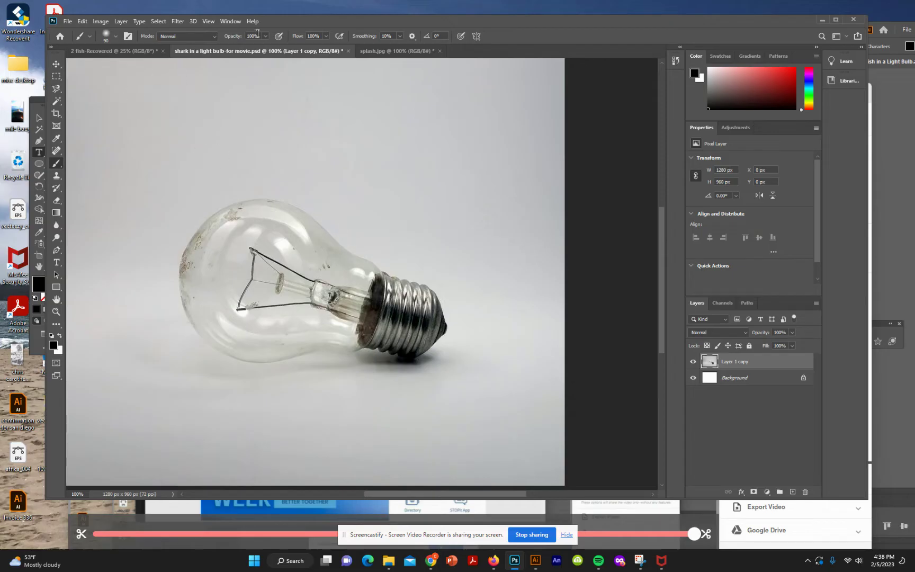
pyautogui.moveTo(292, 21); pyautogui.dragTo(257, 8)
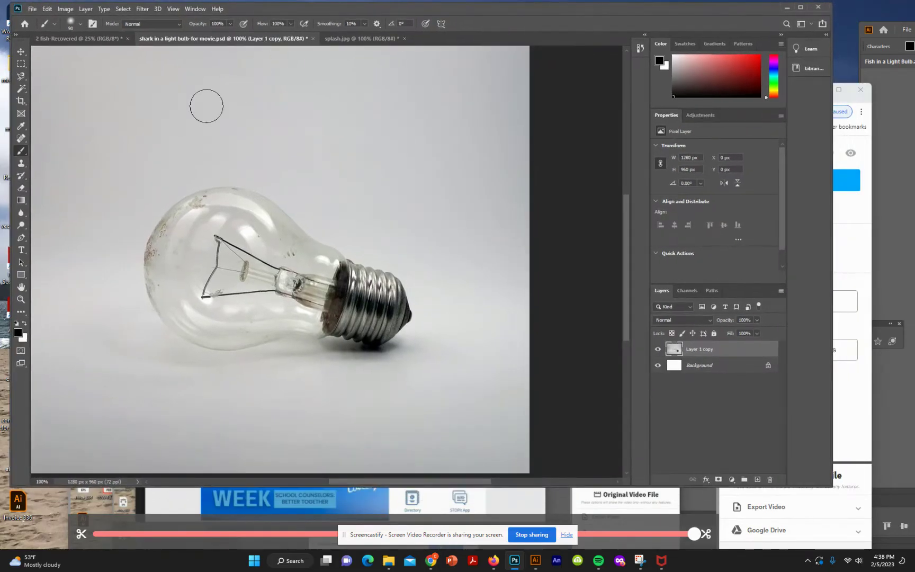
pyautogui.click(21, 77)
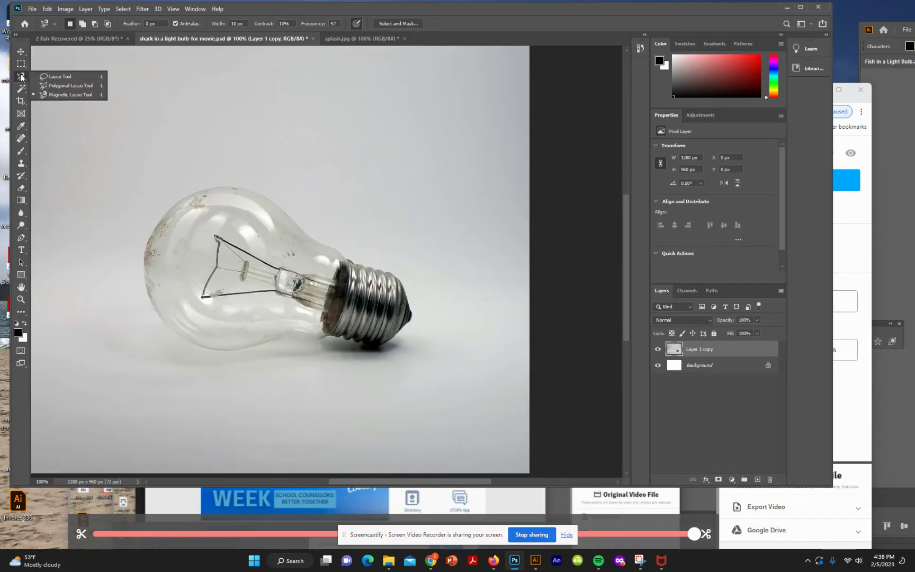
pyautogui.click(60, 76)
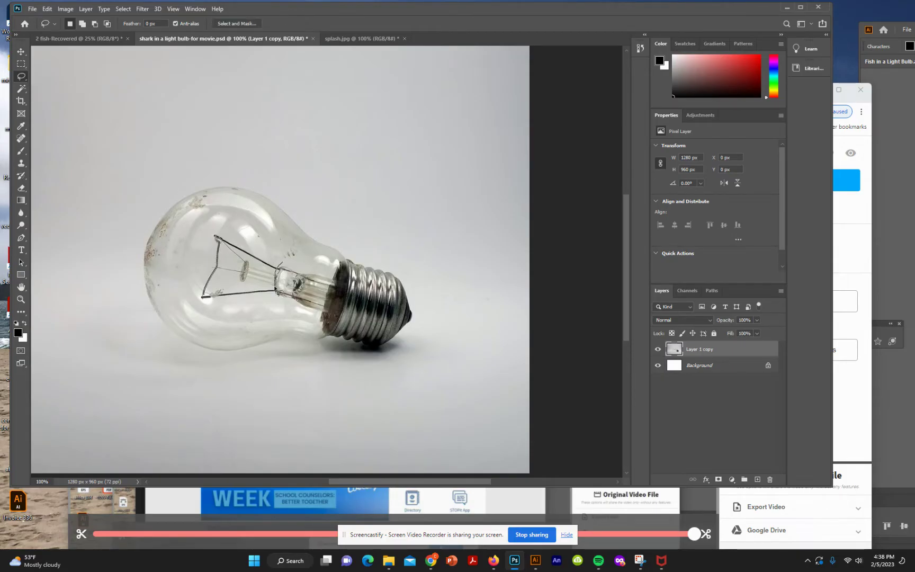
pyautogui.moveTo(275, 288)
pyautogui.mouseDown()
pyautogui.moveTo(203, 307)
pyautogui.moveTo(194, 285)
pyautogui.moveTo(213, 227)
pyautogui.moveTo(285, 266)
pyautogui.mouseUp()
# - Remove the selected filament wires with a Content-Aware fill in Normal mode at 100% opacity, and deselect
pyautogui.click(48, 10)
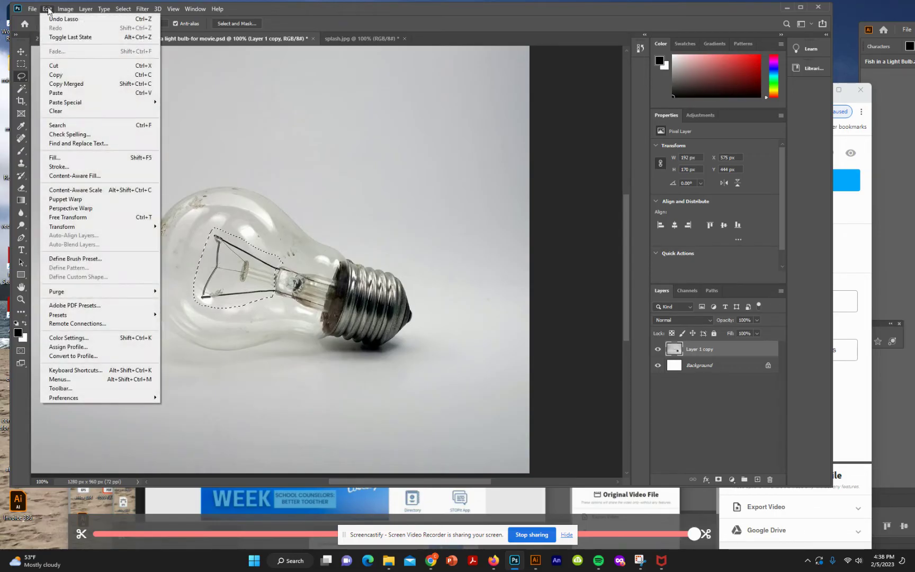
pyautogui.click(60, 158)
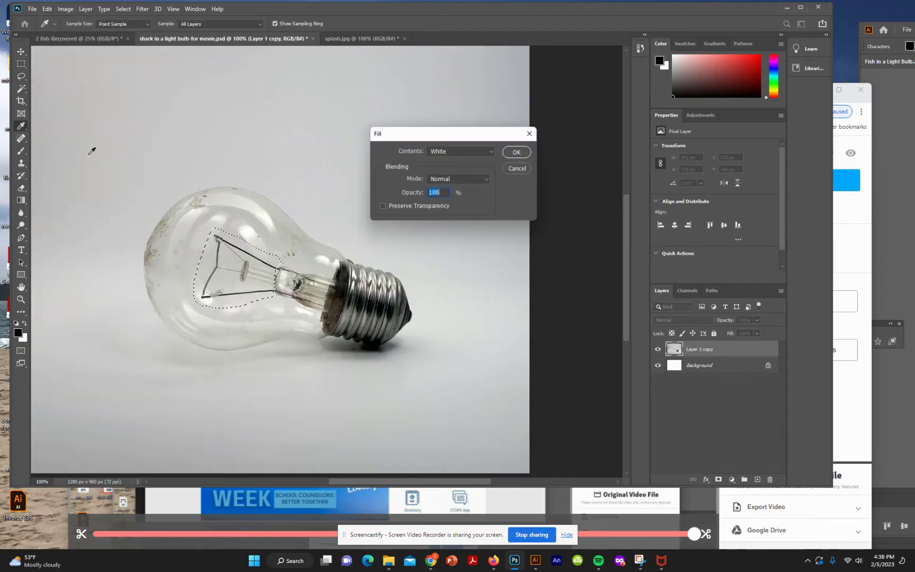
pyautogui.click(489, 150)
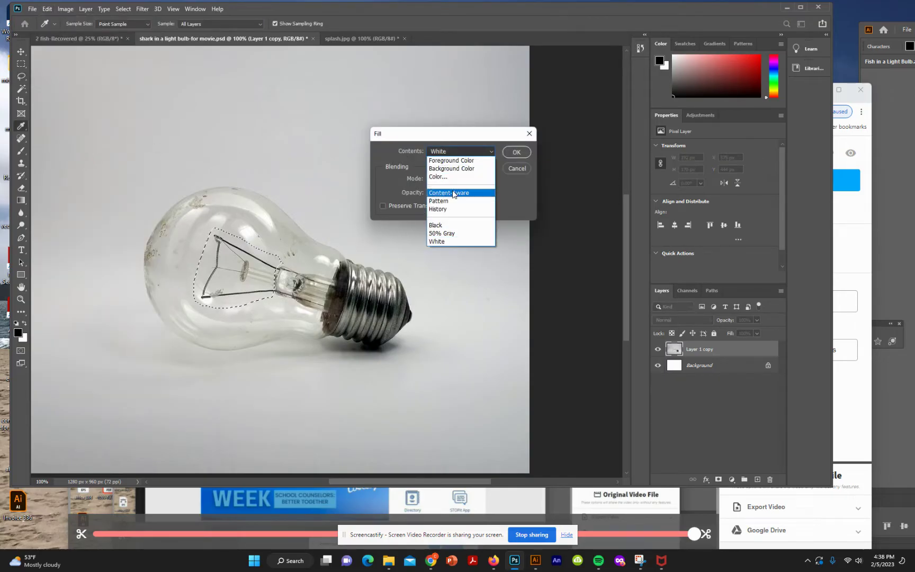
pyautogui.click(452, 192)
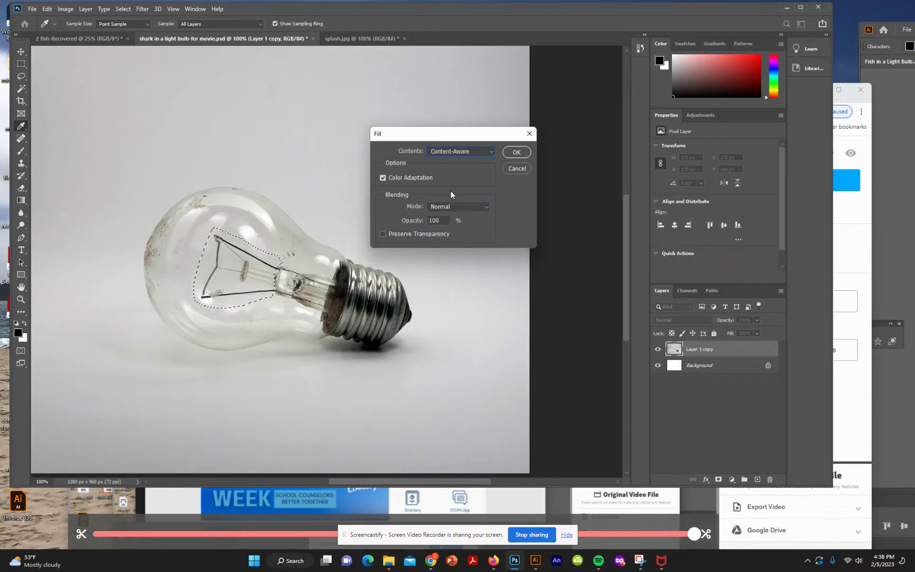
pyautogui.click(487, 207)
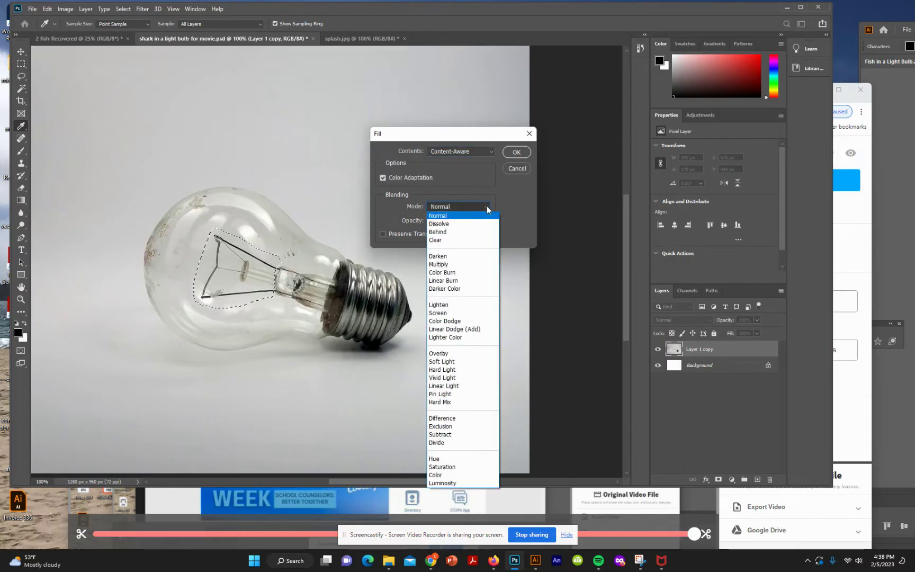
pyautogui.click(485, 216)
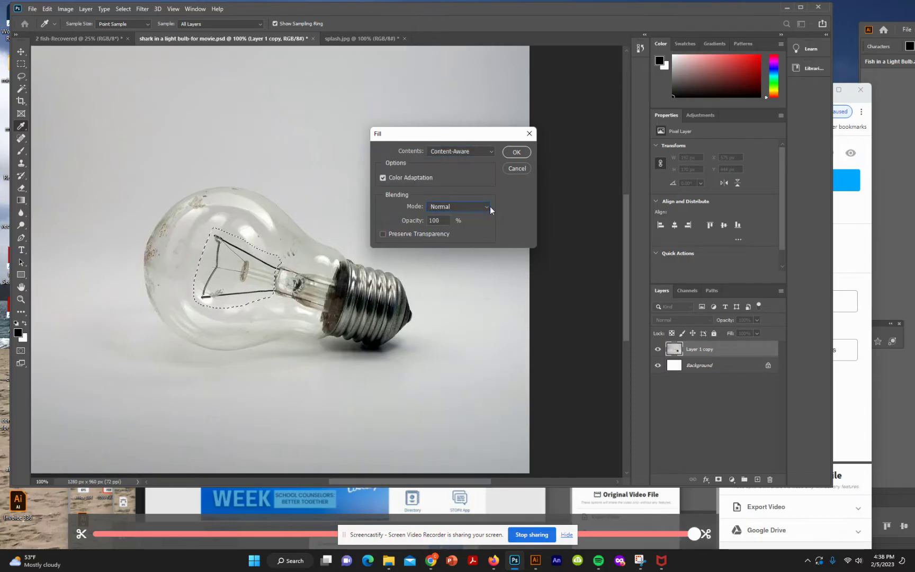
pyautogui.click(518, 154)
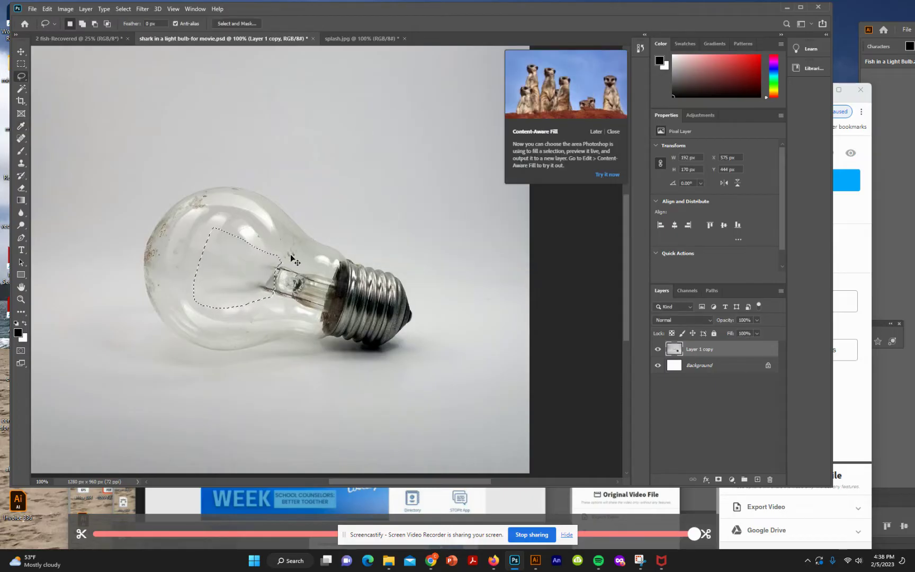
pyautogui.hotkey('ctrl', 'd')
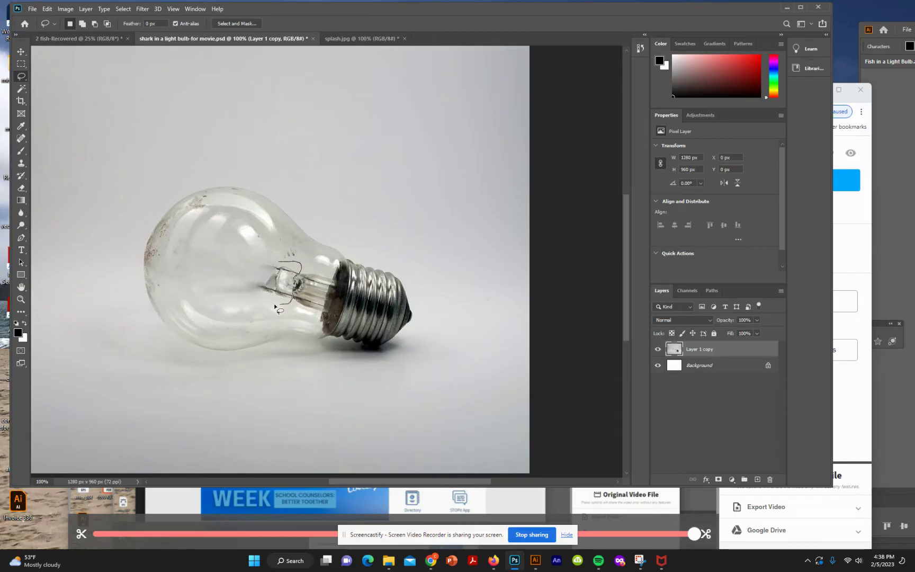
# - Lasso the wire remnants and front end of the glass stem, remove them with a Content-Aware fill, and deselect
pyautogui.moveTo(258, 298)
pyautogui.mouseDown()
pyautogui.moveTo(268, 273)
pyautogui.moveTo(285, 263)
pyautogui.mouseUp()
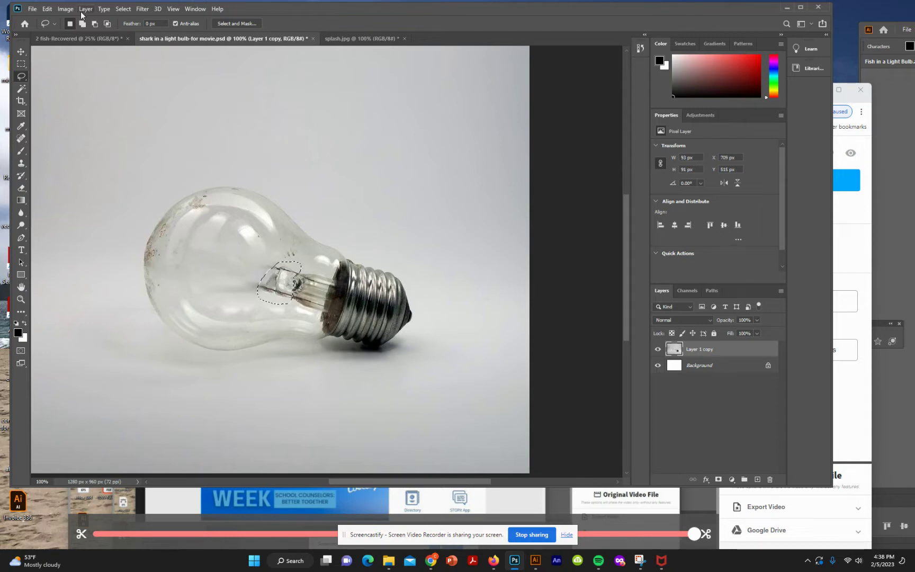
pyautogui.click(47, 9)
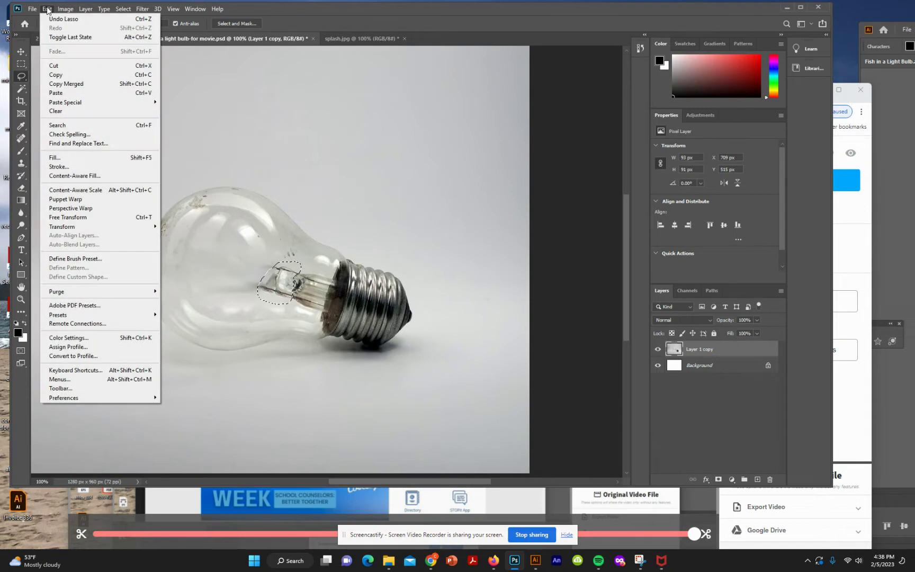
pyautogui.click(88, 158)
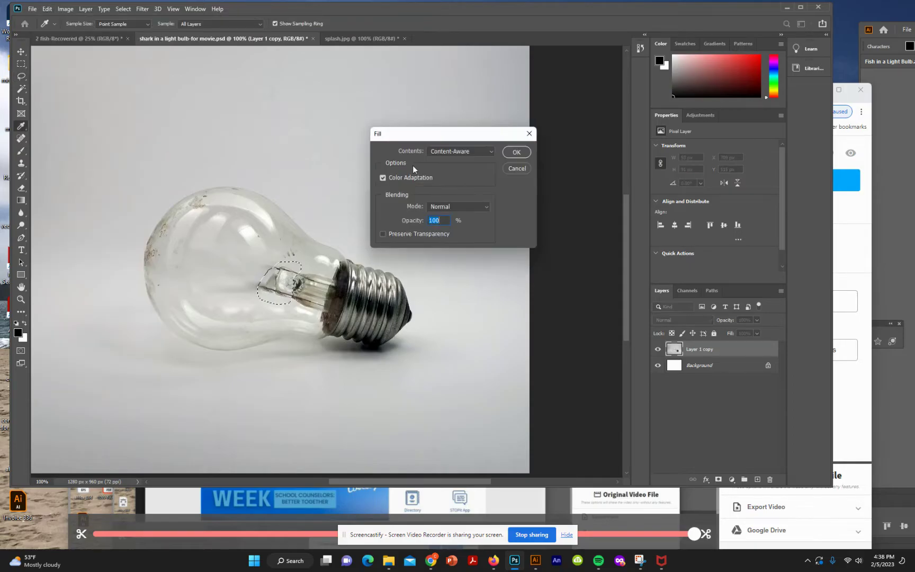
pyautogui.click(517, 152)
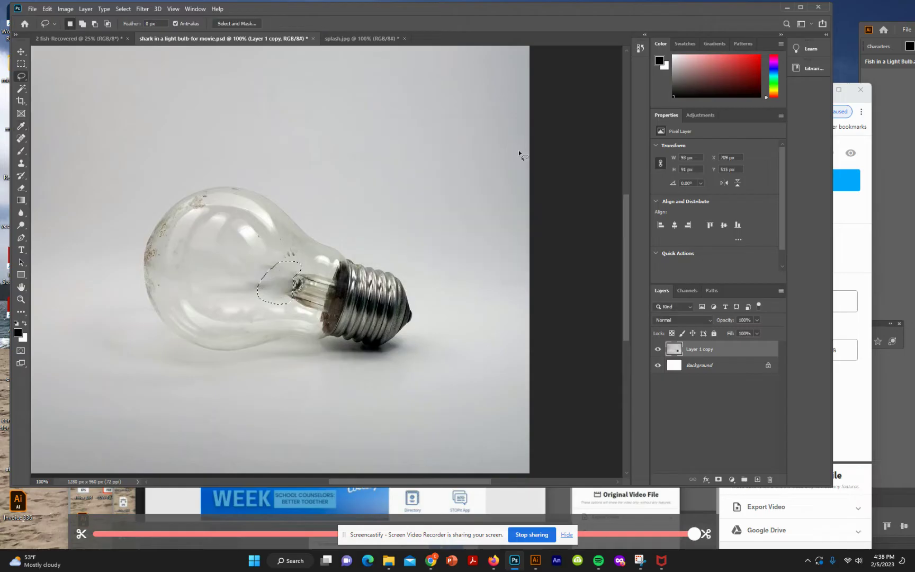
pyautogui.hotkey('ctrl', 'd')
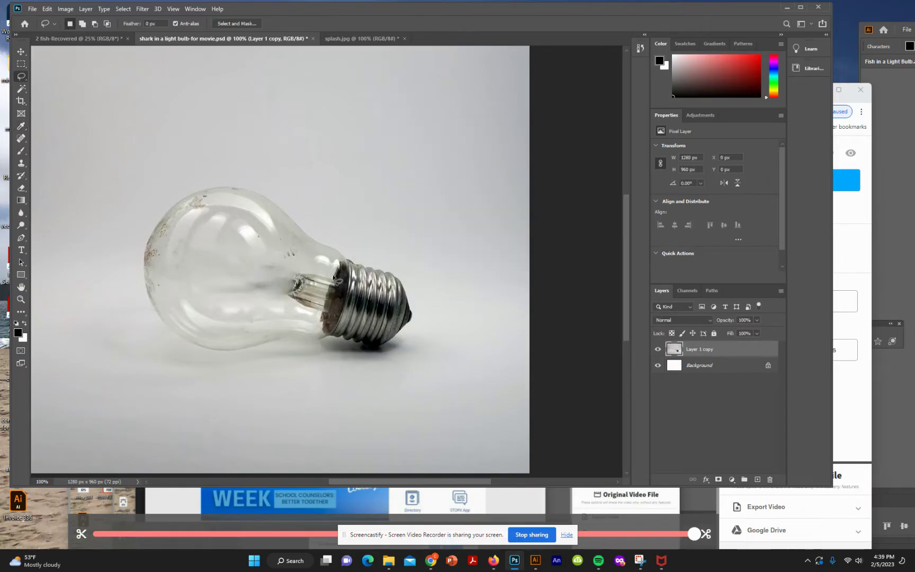
# - Lasso the rest of the glass stem up to the metal base, remove it with a Content-Aware fill, and save the document
pyautogui.moveTo(334, 277)
pyautogui.mouseDown()
pyautogui.moveTo(323, 315)
pyautogui.moveTo(288, 306)
pyautogui.moveTo(280, 275)
pyautogui.moveTo(333, 277)
pyautogui.mouseUp()
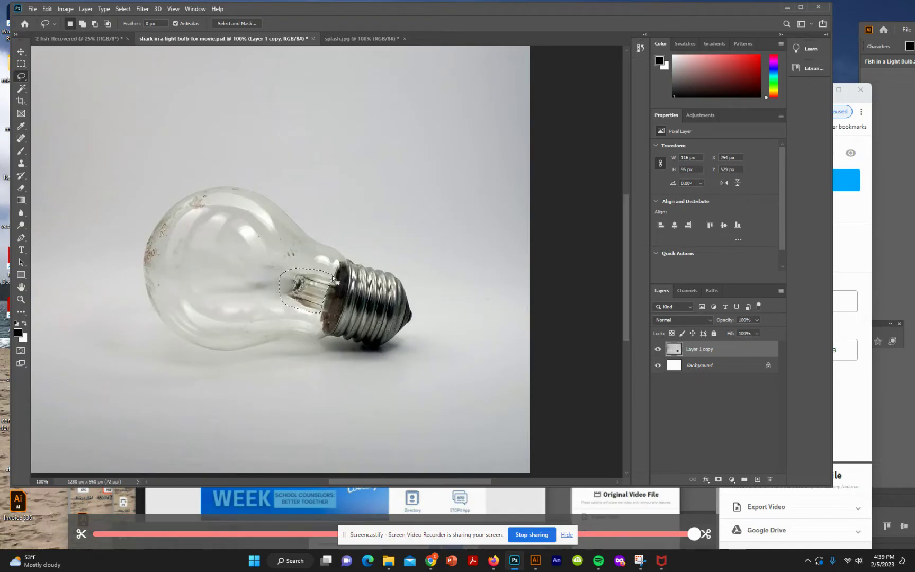
pyautogui.click(47, 9)
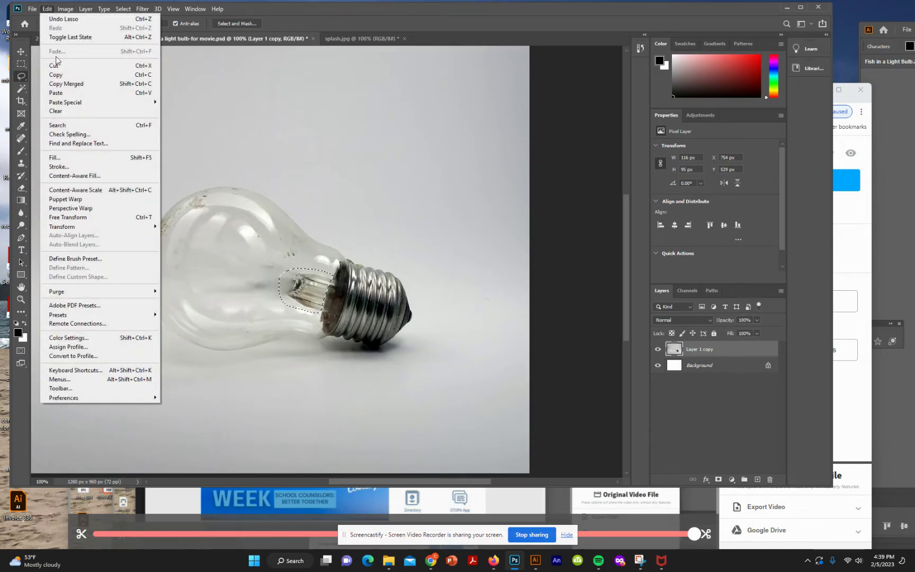
pyautogui.click(68, 158)
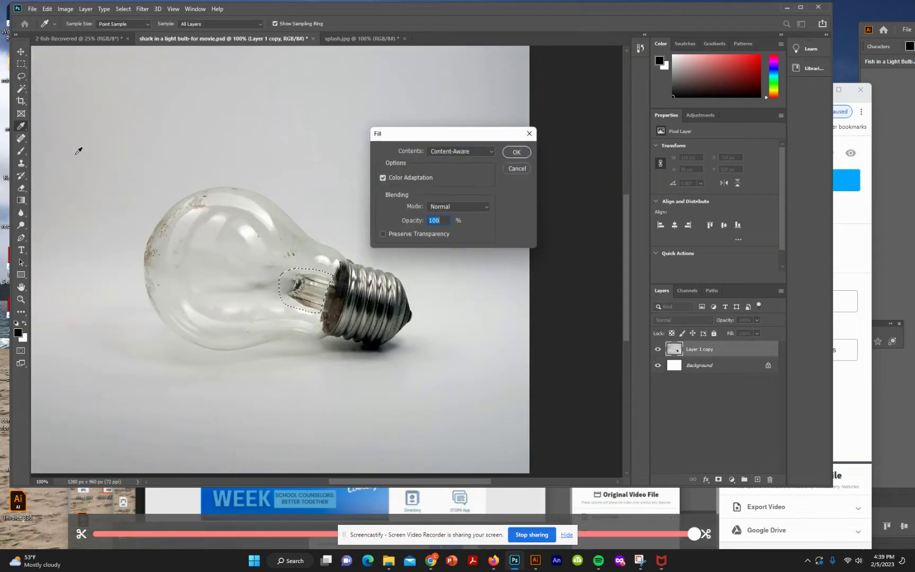
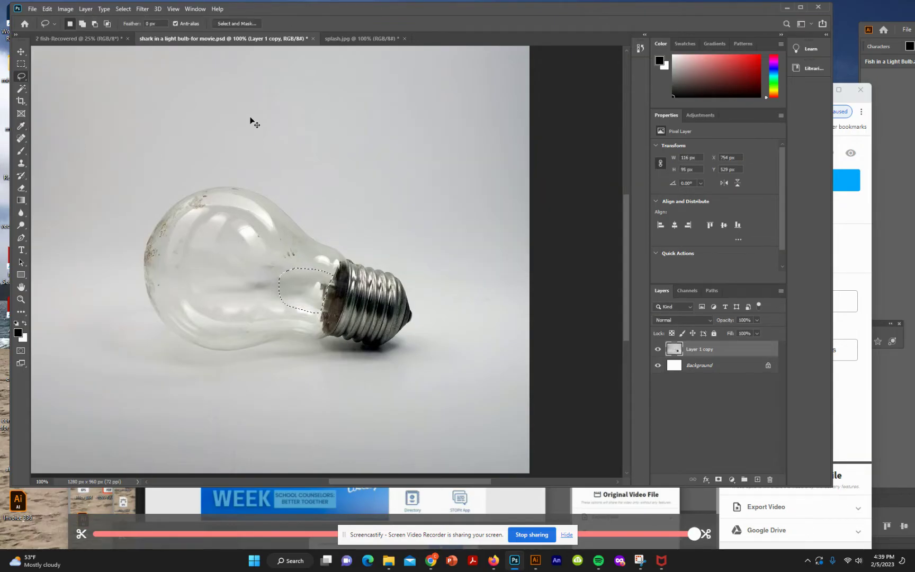
pyautogui.hotkey('ctrl', 'd')
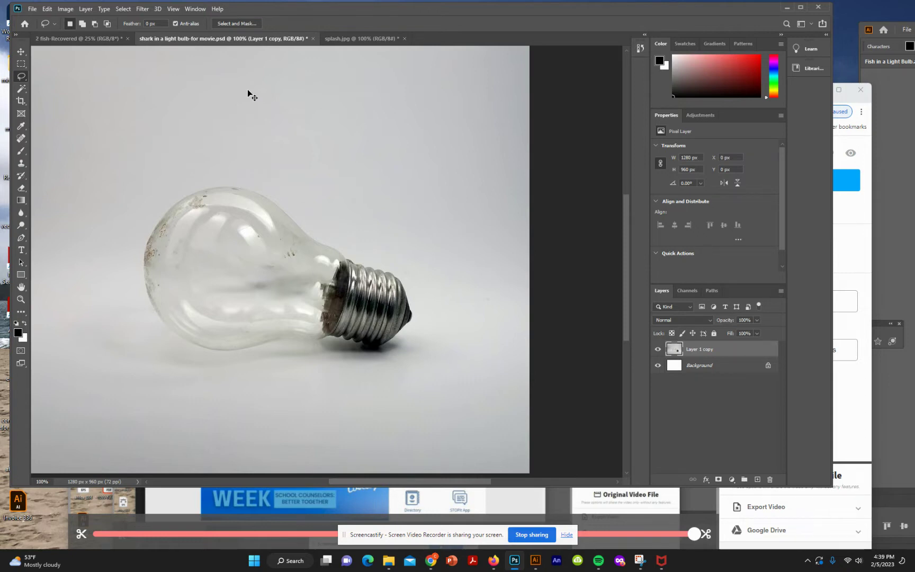
pyautogui.hotkey('ctrl', 's')
# - Add a new layer named "shadow" above the bulb layer
pyautogui.click(780, 291)
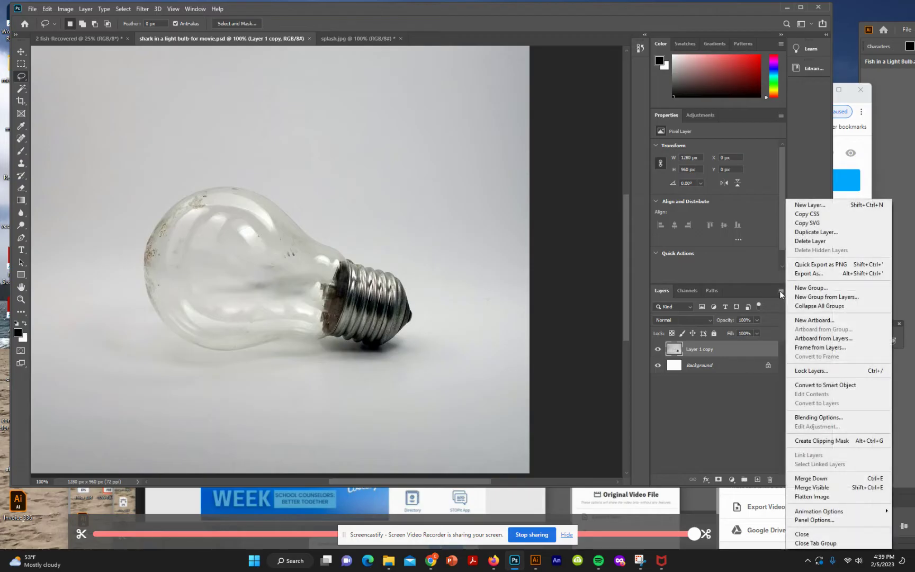
pyautogui.click(813, 206)
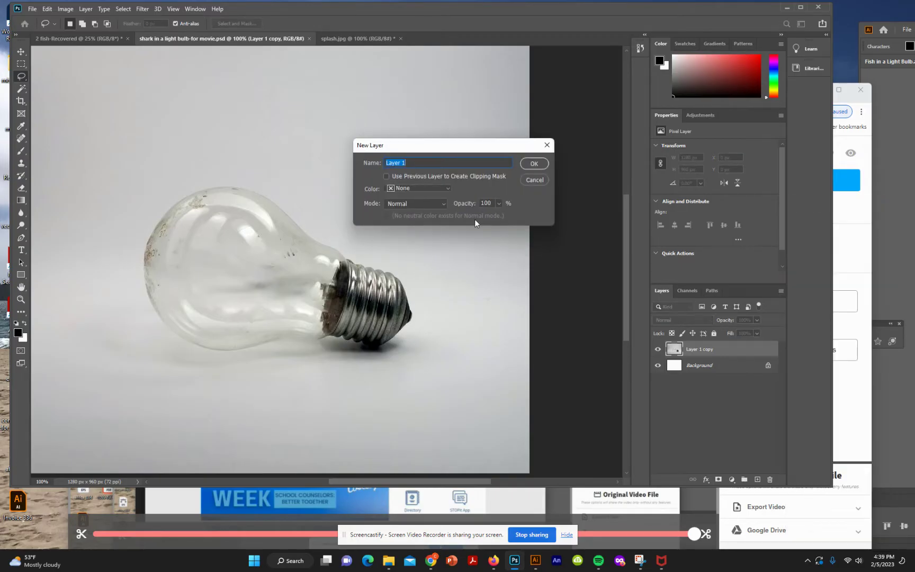
pyautogui.write('shadow')
pyautogui.click(532, 164)
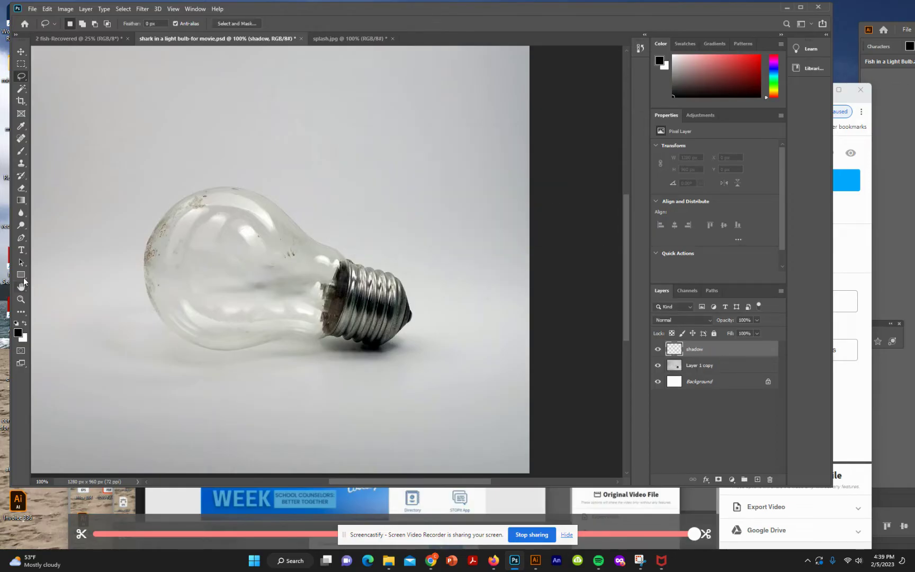
# - Draw a flat black ellipse about 525 px wide and 79 px high along the underside of the bulb
pyautogui.click(21, 275)
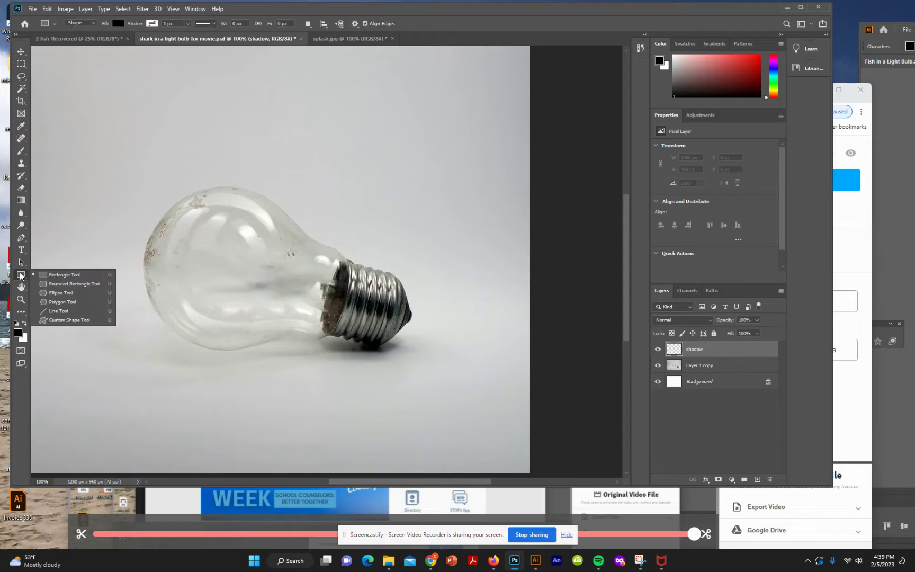
pyautogui.click(59, 293)
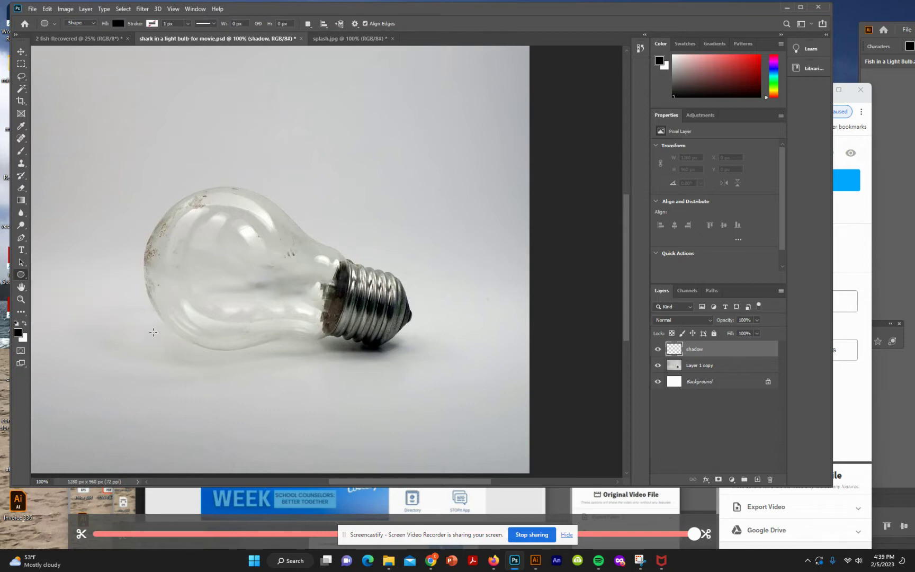
pyautogui.moveTo(153, 332); pyautogui.dragTo(402, 370)
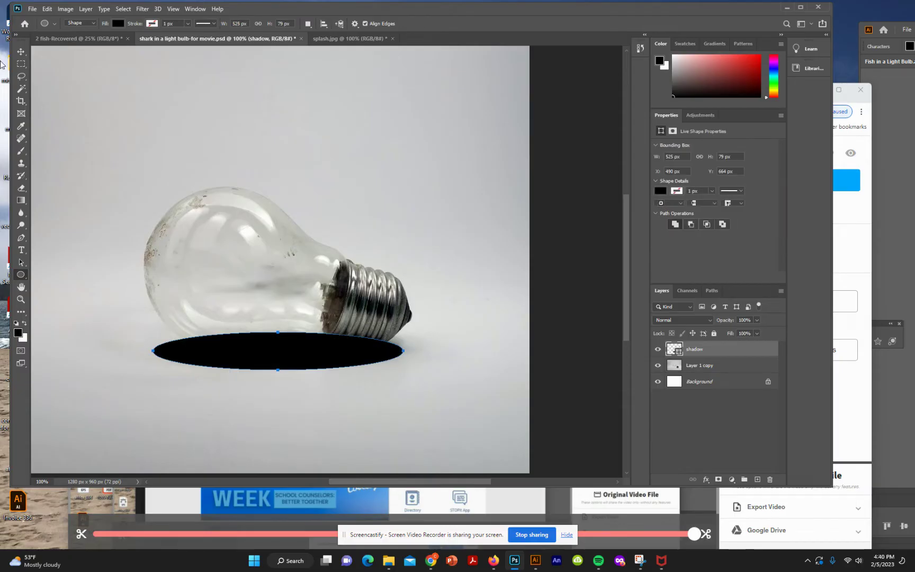
# - Rasterize the ellipse on the shadow layer and apply a Gaussian Blur with a radius of about 19.4 pixels
pyautogui.click(21, 52)
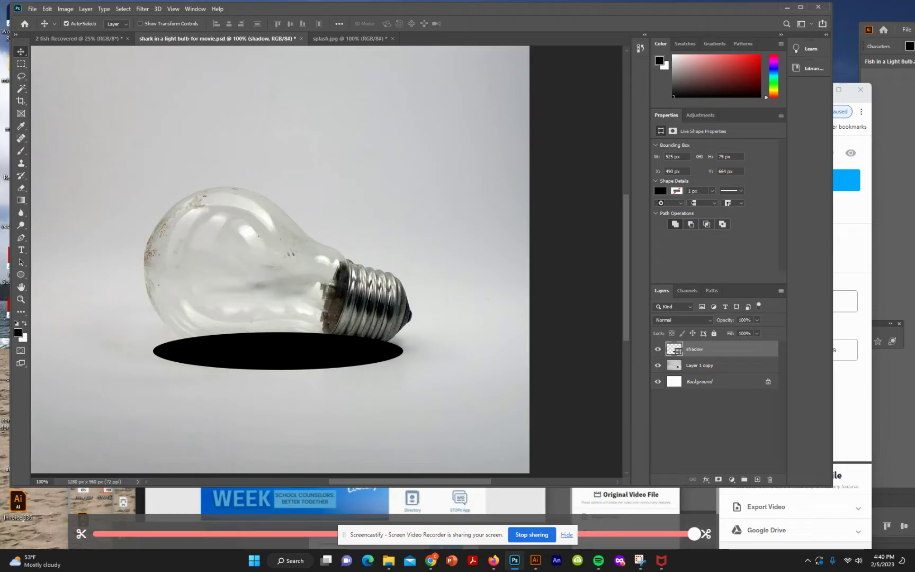
pyautogui.click(142, 9)
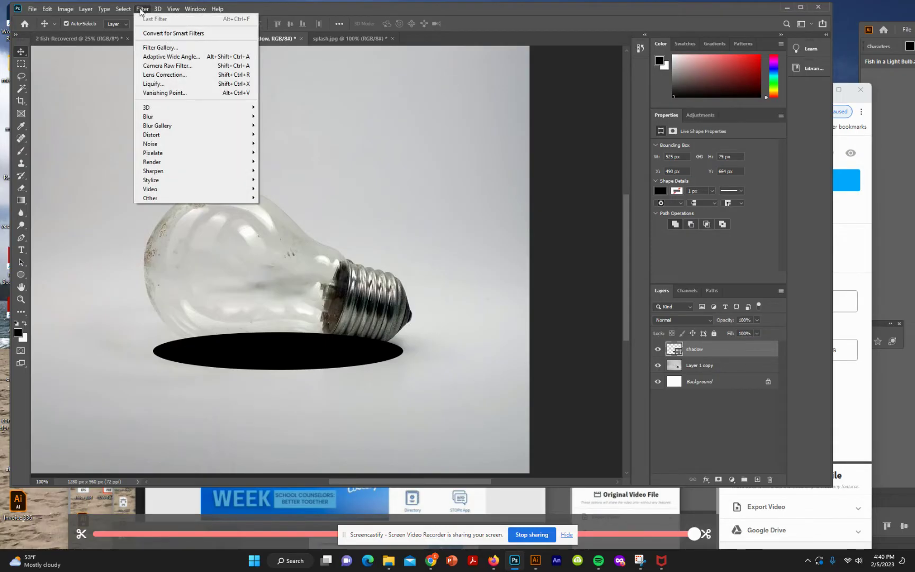
pyautogui.moveTo(155, 117)
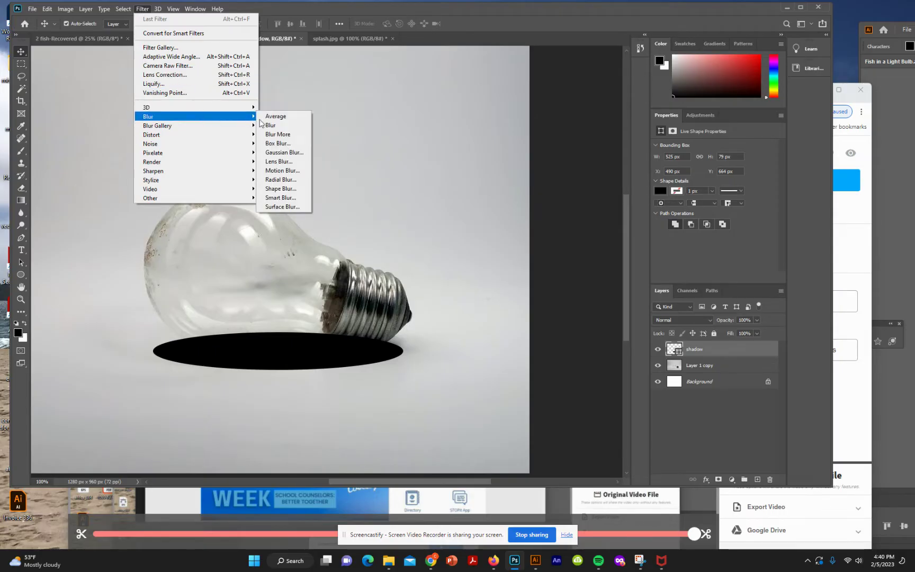
pyautogui.click(286, 152)
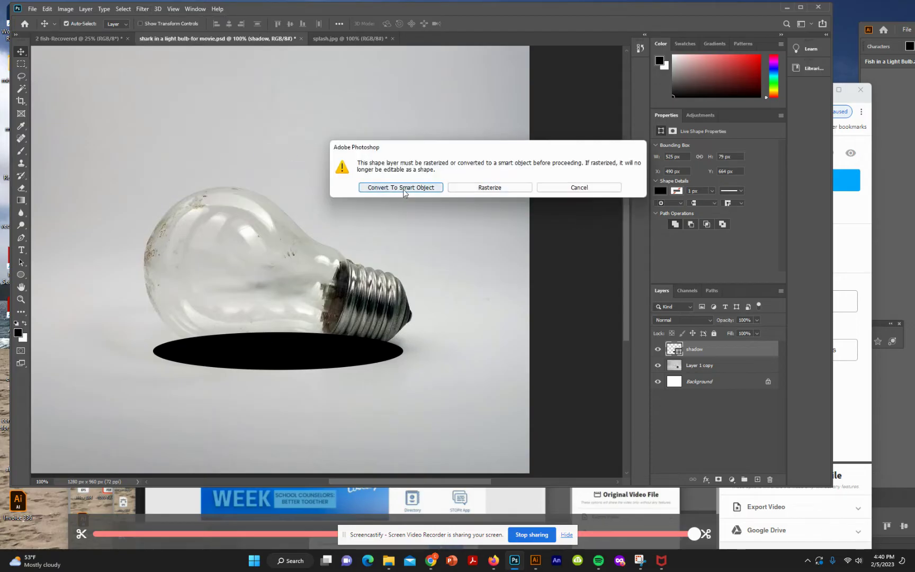
pyautogui.click(507, 189)
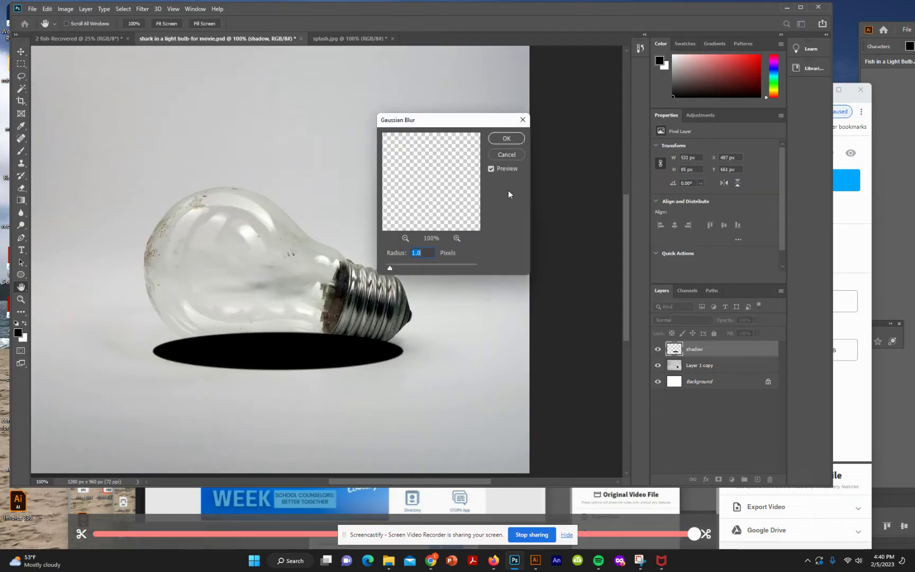
pyautogui.moveTo(387, 265); pyautogui.dragTo(425, 269)
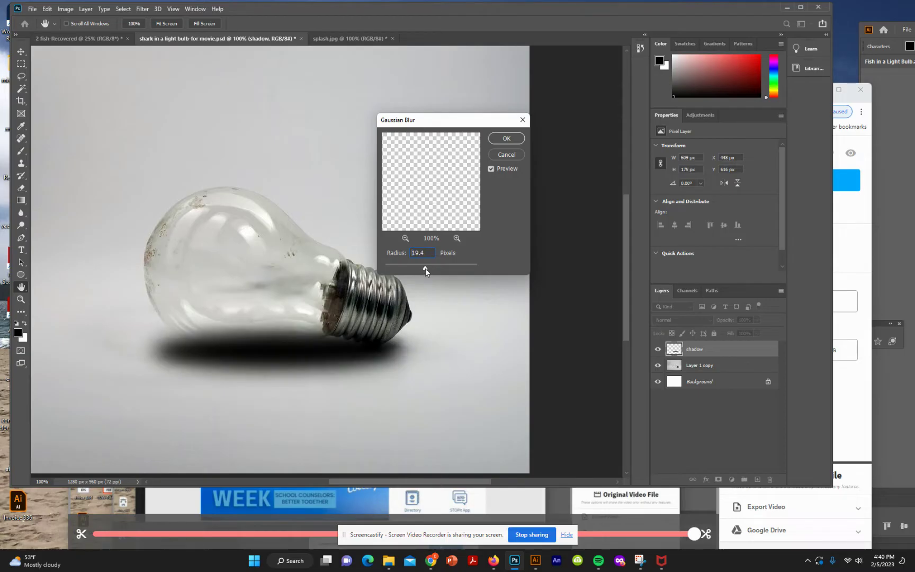
pyautogui.click(513, 141)
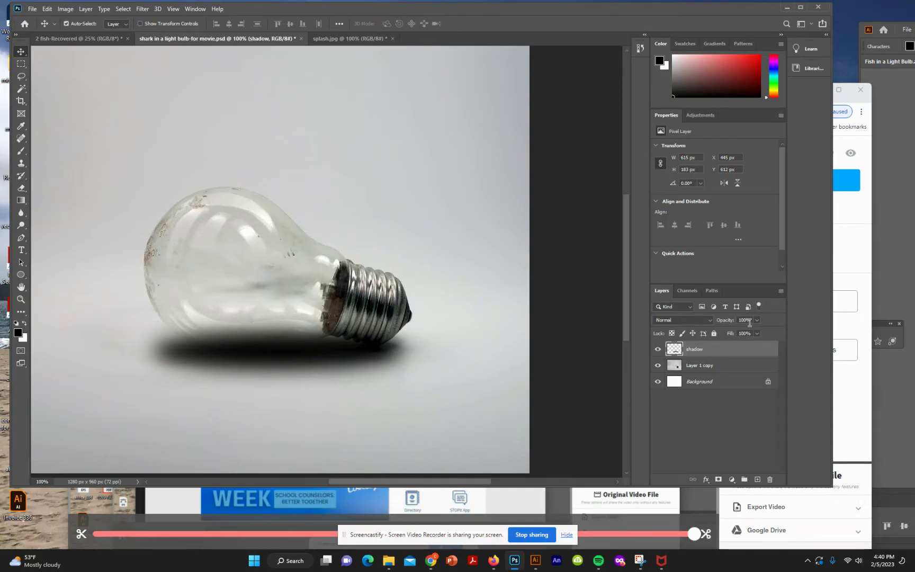
# - Set the shadow layer's opacity to 40%
pyautogui.write('40')
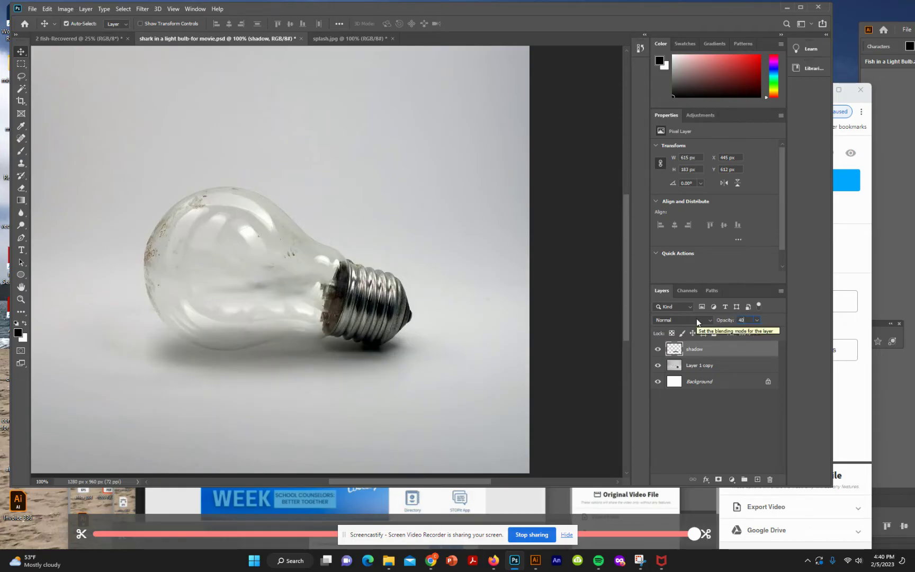
pyautogui.press('Return')
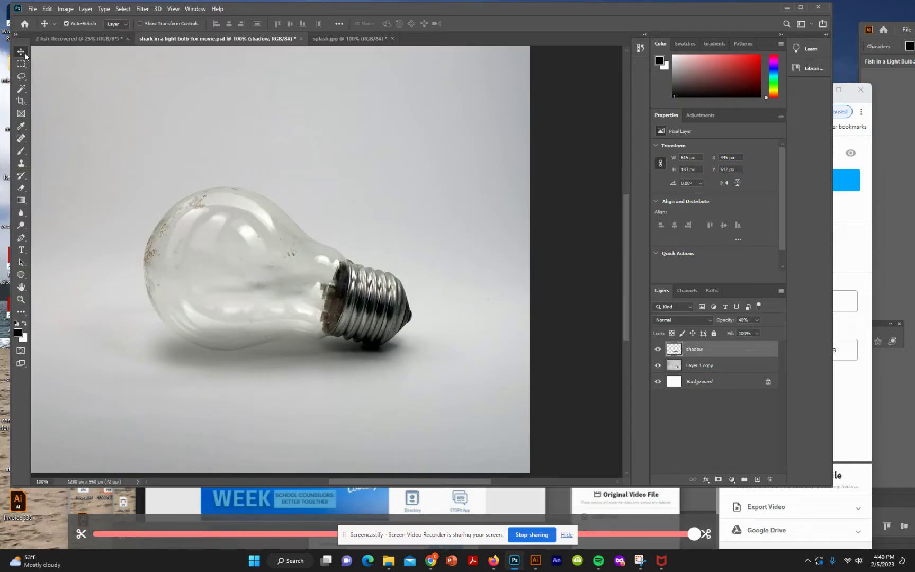
pyautogui.click(280, 130)
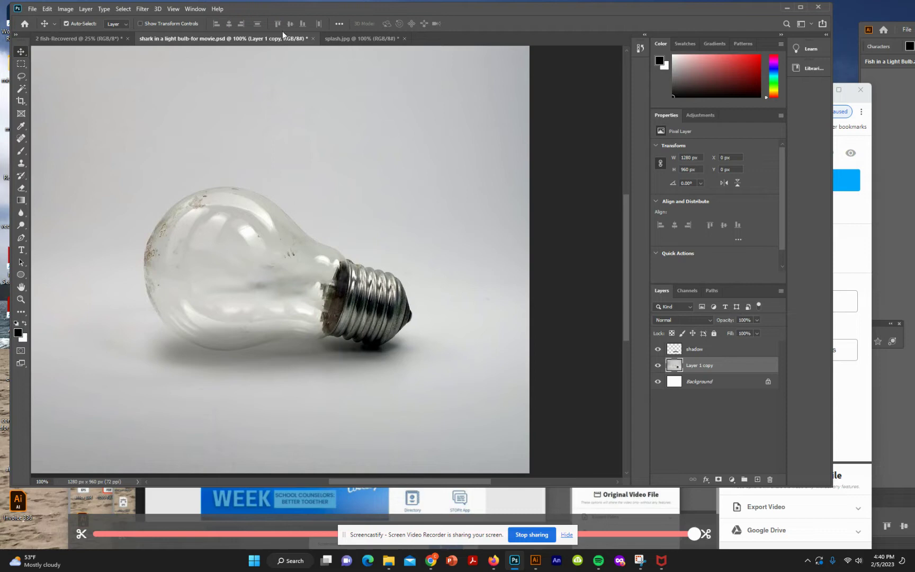
# - Open the water image and copy its entire canvas
pyautogui.click(32, 10)
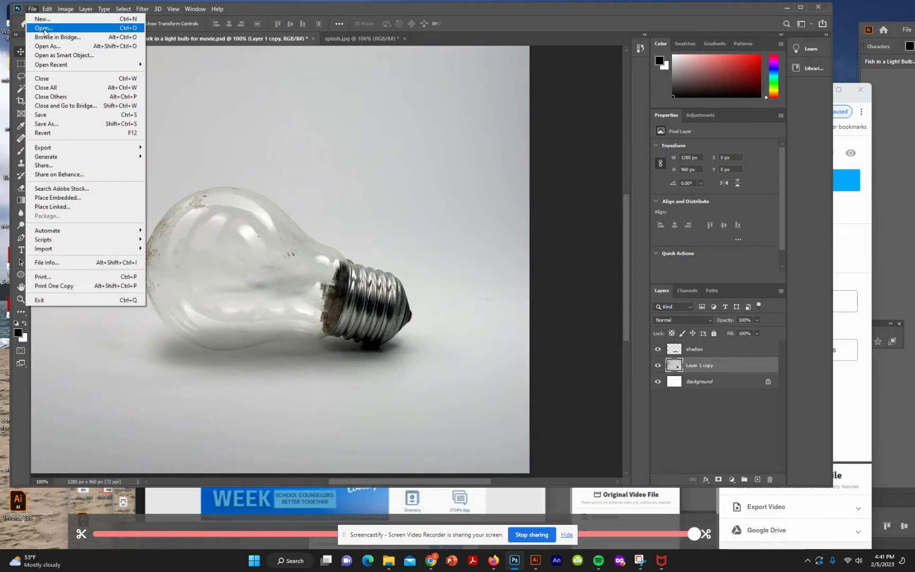
pyautogui.click(44, 28)
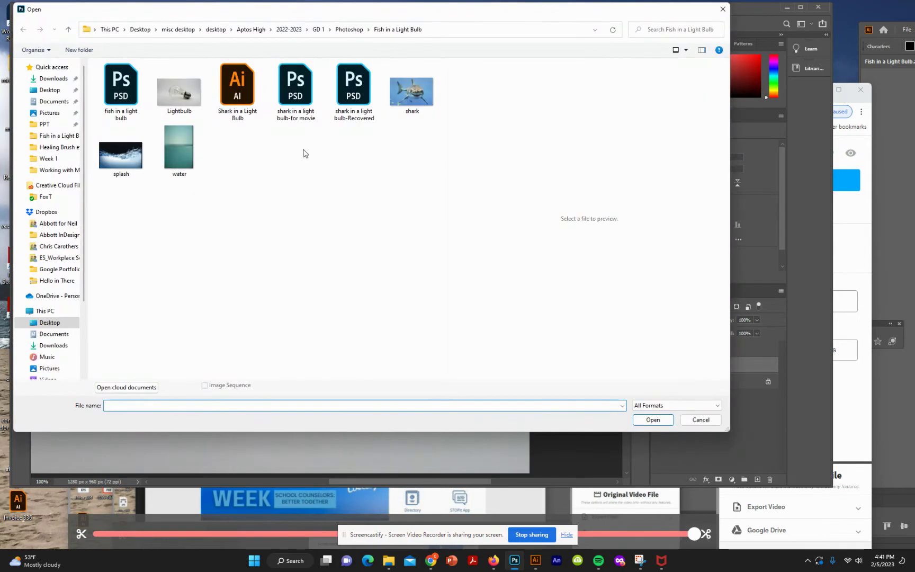
pyautogui.click(176, 146)
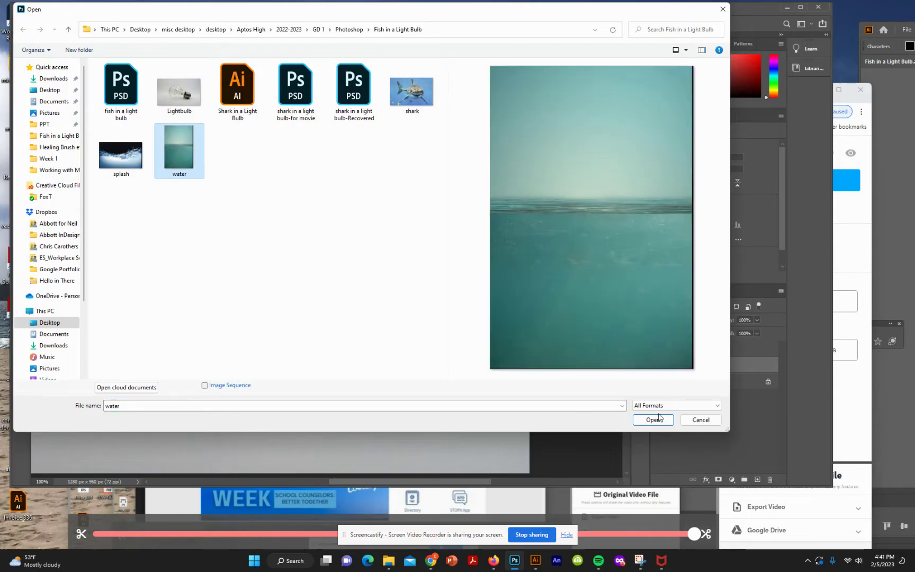
pyautogui.click(657, 419)
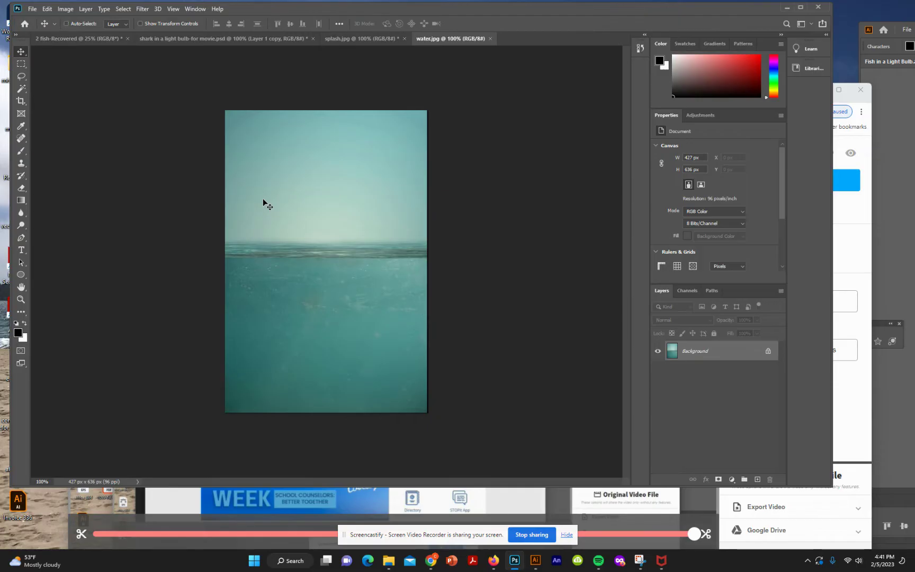
pyautogui.hotkey('ctrl', 'a')
pyautogui.click(46, 9)
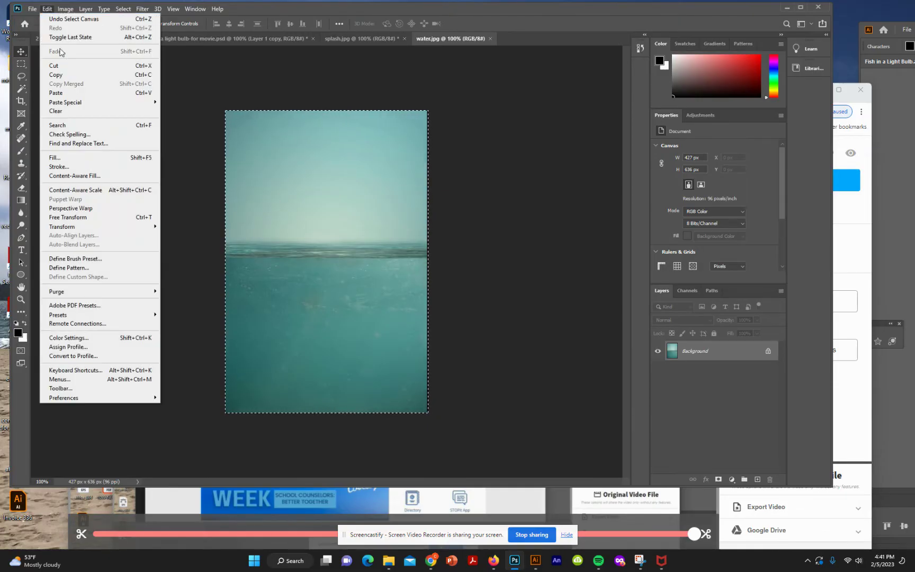
pyautogui.click(62, 75)
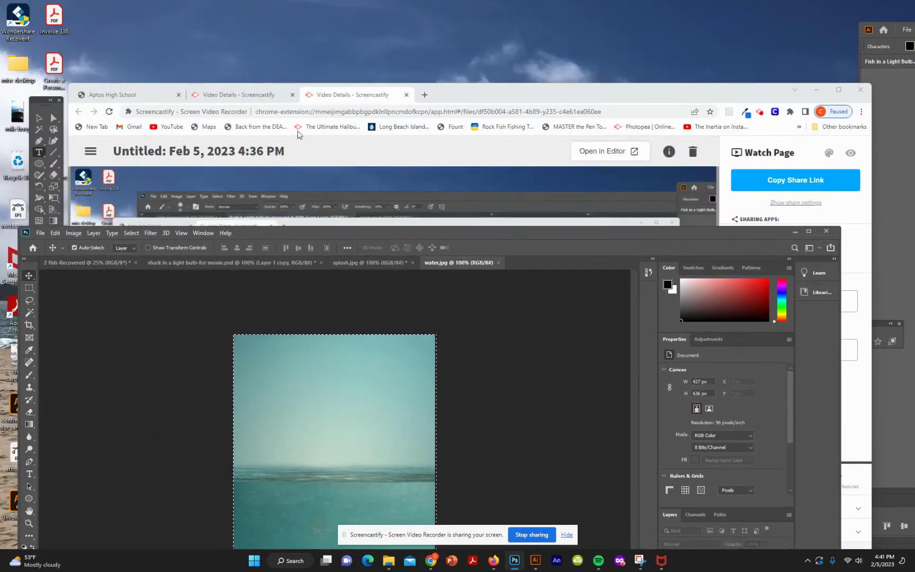
# - Paste the copied water image into the "shark in a light bulb-for movie.psd" document above the bulb layer
pyautogui.click(222, 151)
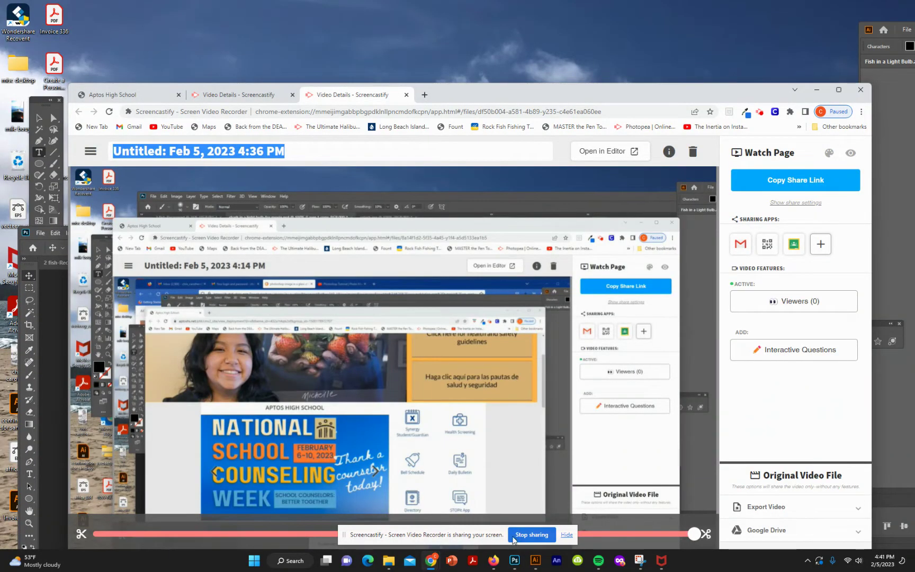
pyautogui.click(519, 563)
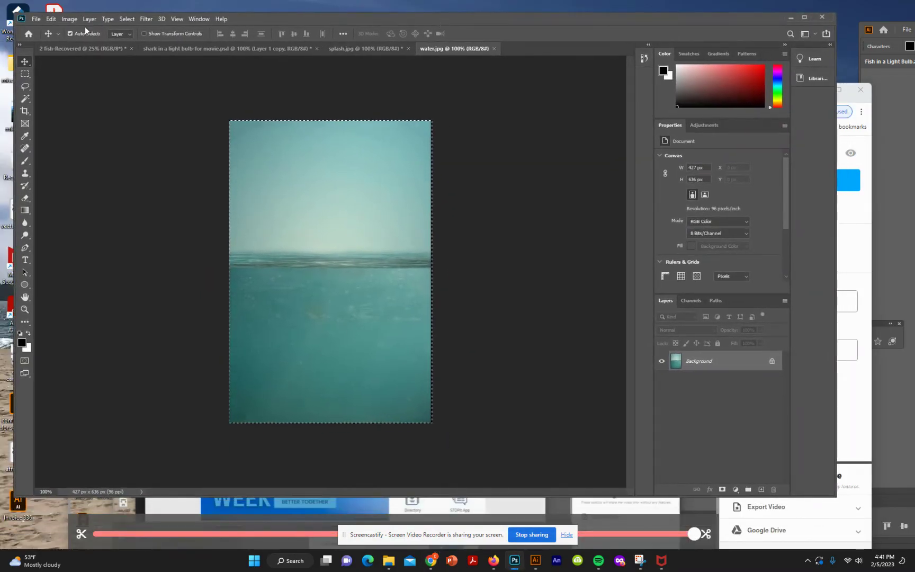
pyautogui.click(177, 49)
pyautogui.click(52, 19)
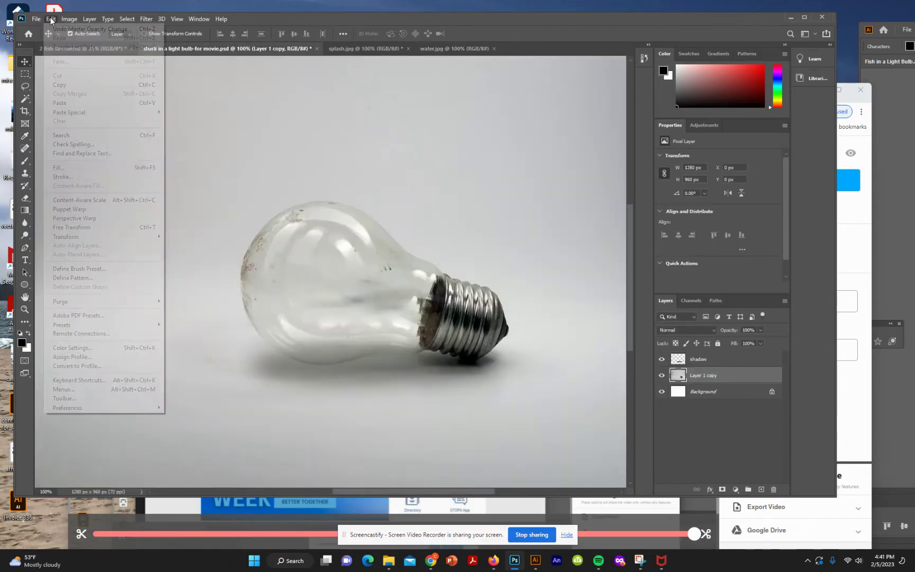
pyautogui.click(73, 102)
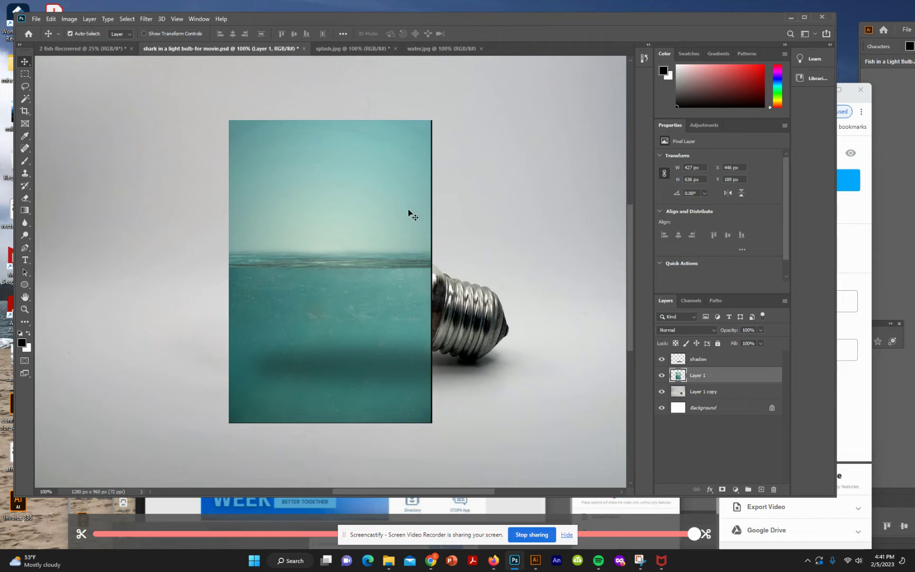
# - Rename the pasted image's layer as "water"
pyautogui.doubleClick(696, 376)
pyautogui.write('water')
pyautogui.click(347, 211)
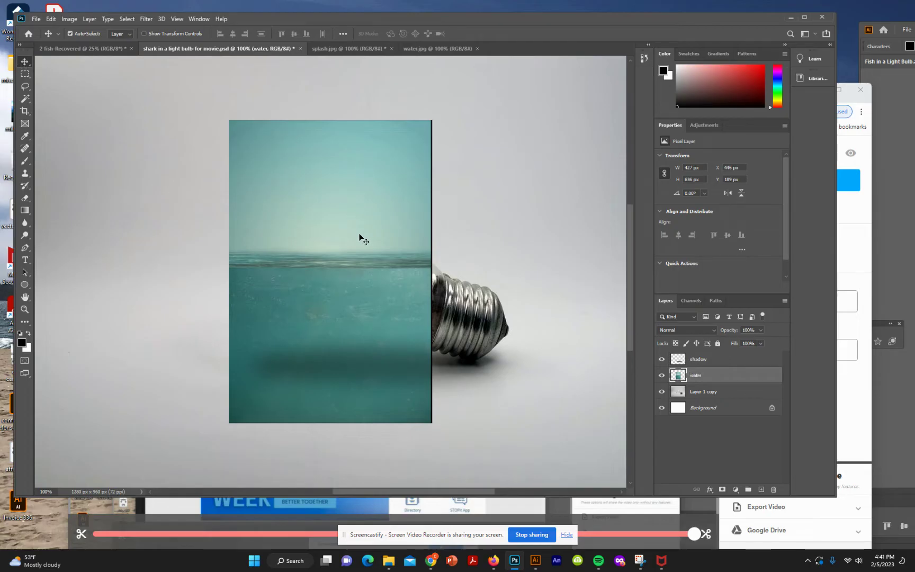
# - Move the water layer to about X 468 px, Y 294 px so its waterline crosses the bulb's lower half, and set its blending mode to Multiply
pyautogui.click(169, 130)
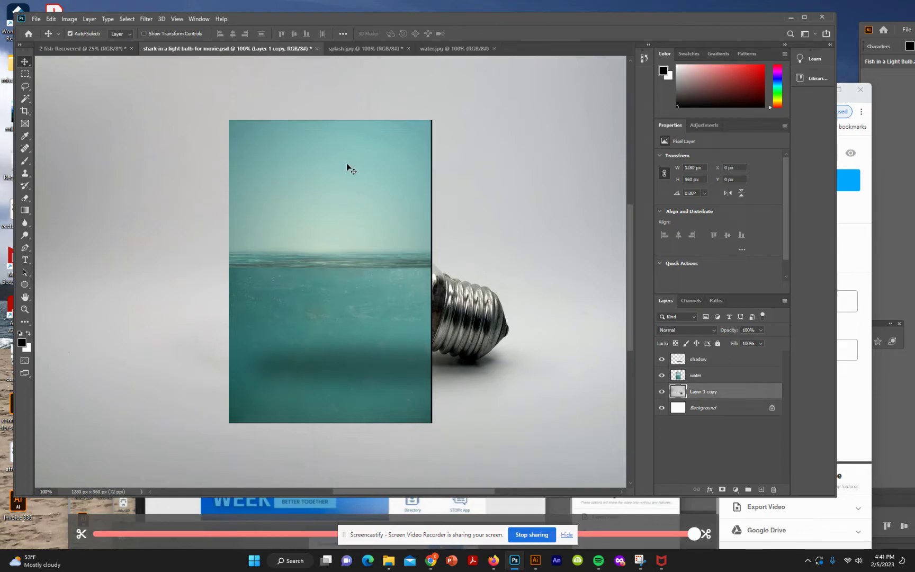
pyautogui.click(752, 374)
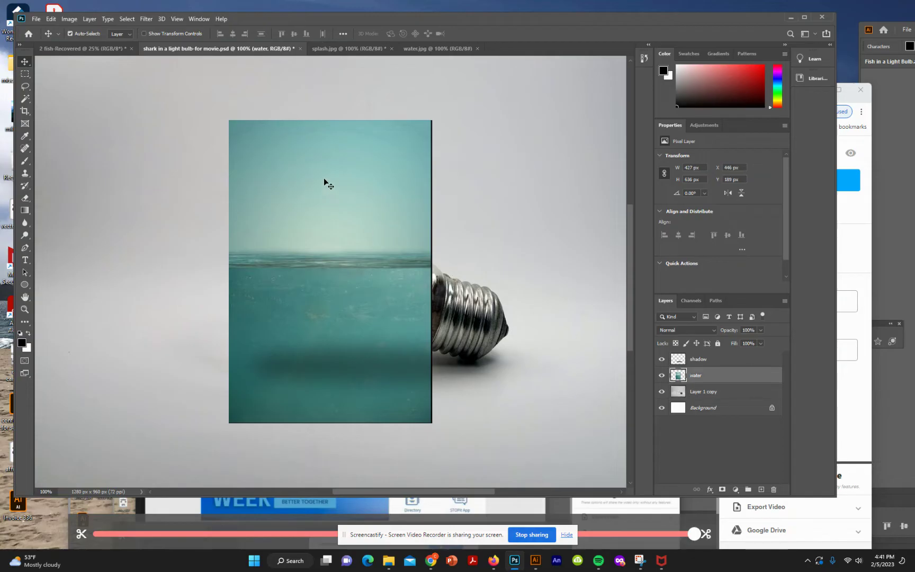
pyautogui.moveTo(324, 179); pyautogui.dragTo(334, 230)
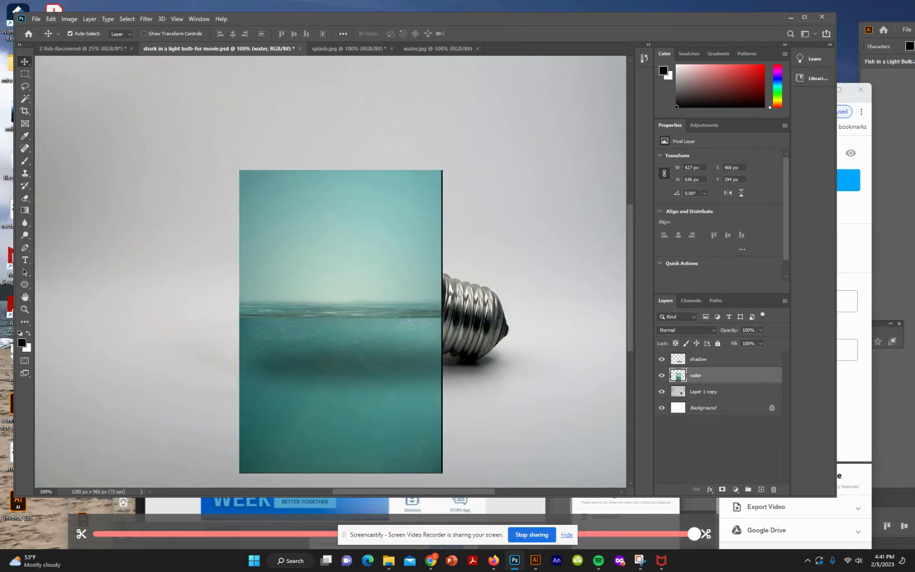
pyautogui.click(712, 333)
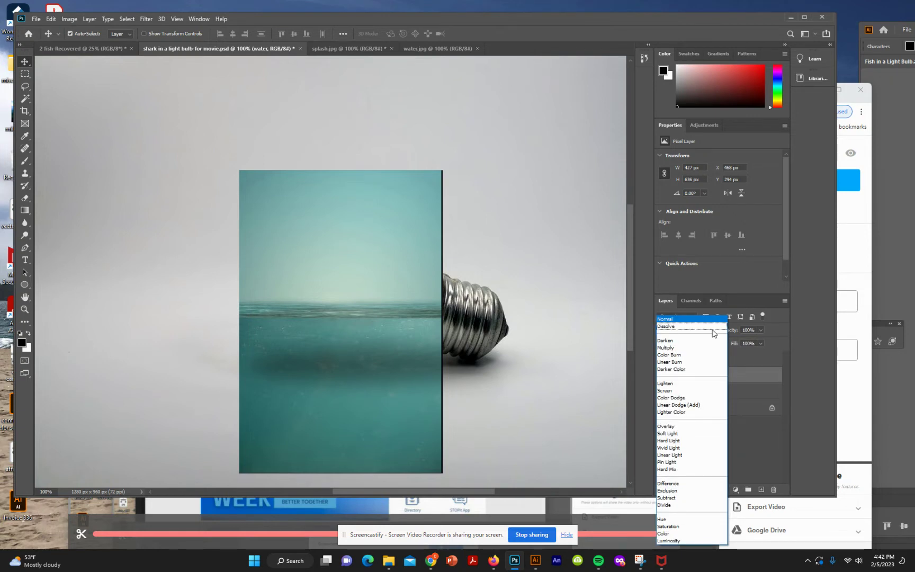
pyautogui.click(666, 348)
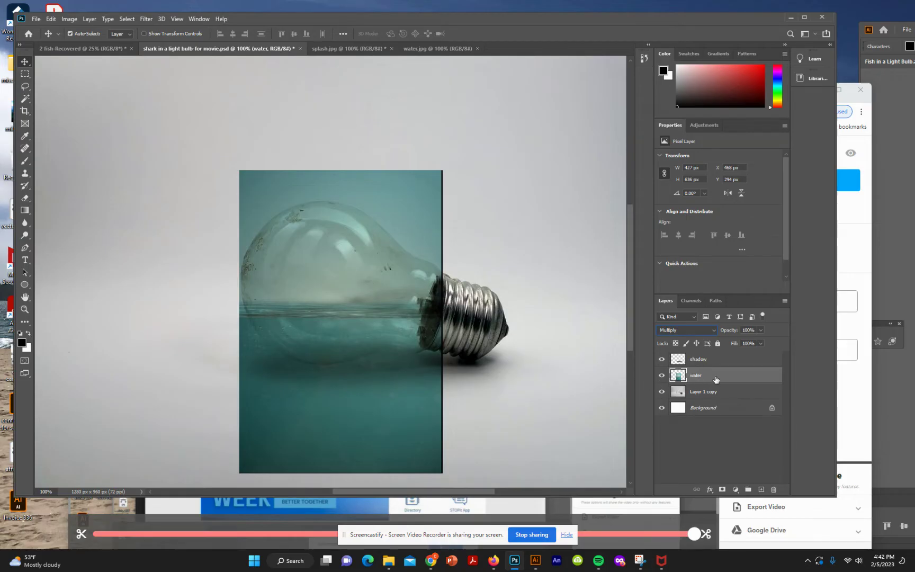
# - Add a layer mask to the water layer and paint it black above the waterline and outside the bulb's glass
pyautogui.click(722, 490)
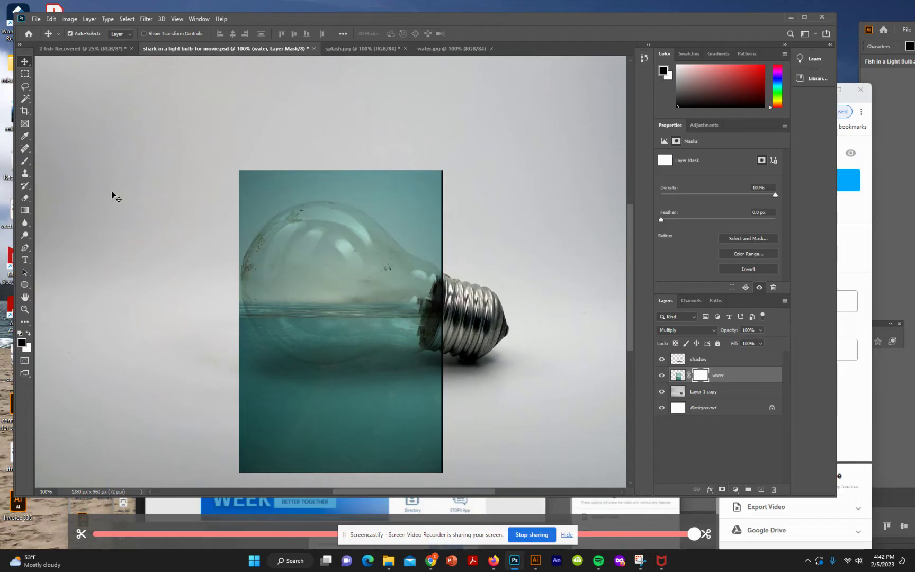
pyautogui.click(24, 162)
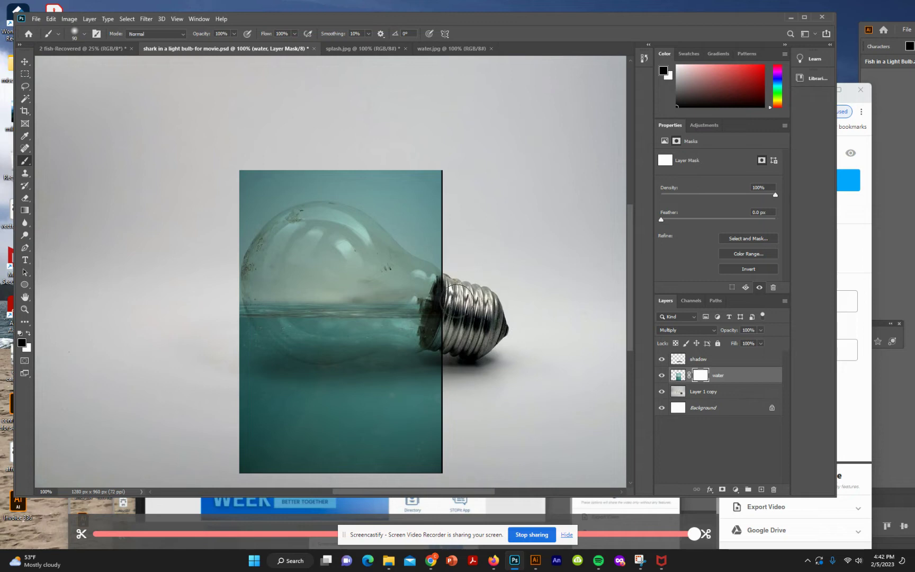
pyautogui.moveTo(457, 300)
pyautogui.mouseDown()
pyautogui.moveTo(421, 291)
pyautogui.moveTo(224, 292)
pyautogui.moveTo(285, 292)
pyautogui.mouseUp()
pyautogui.moveTo(362, 290)
pyautogui.mouseDown()
pyautogui.moveTo(416, 294)
pyautogui.moveTo(443, 275)
pyautogui.moveTo(226, 264)
pyautogui.moveTo(454, 254)
pyautogui.moveTo(457, 243)
pyautogui.moveTo(232, 235)
pyautogui.moveTo(326, 214)
pyautogui.moveTo(459, 211)
pyautogui.moveTo(356, 230)
pyautogui.moveTo(487, 230)
pyautogui.moveTo(263, 203)
pyautogui.moveTo(317, 186)
pyautogui.moveTo(514, 194)
pyautogui.moveTo(212, 172)
pyautogui.moveTo(453, 169)
pyautogui.moveTo(478, 190)
pyautogui.mouseUp()
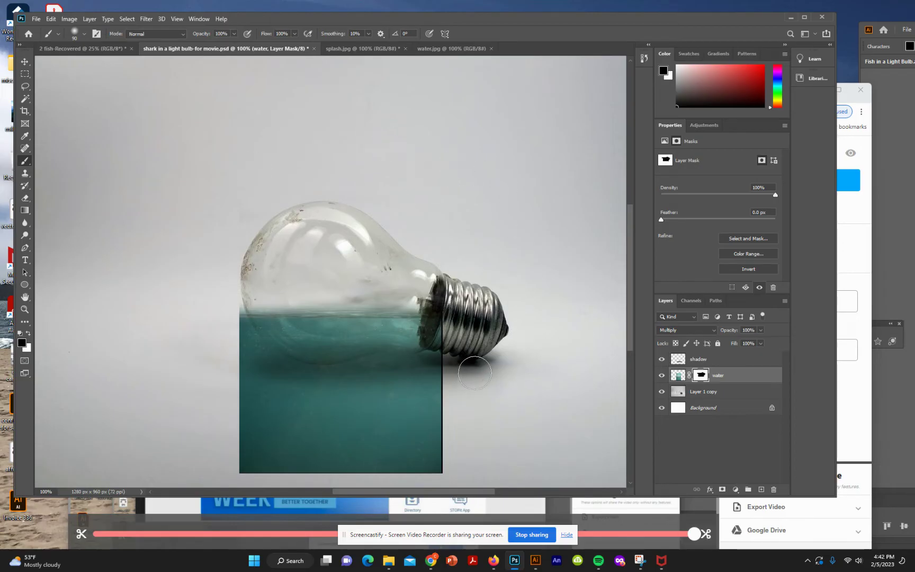
pyautogui.moveTo(457, 364)
pyautogui.mouseDown()
pyautogui.moveTo(429, 368)
pyautogui.moveTo(439, 369)
pyautogui.moveTo(431, 370)
pyautogui.moveTo(460, 315)
pyautogui.moveTo(454, 329)
pyautogui.moveTo(474, 331)
pyautogui.moveTo(450, 397)
pyautogui.moveTo(414, 371)
pyautogui.moveTo(286, 373)
pyautogui.moveTo(258, 362)
pyautogui.moveTo(221, 306)
pyautogui.moveTo(268, 371)
pyautogui.moveTo(232, 379)
pyautogui.moveTo(293, 415)
pyautogui.moveTo(501, 418)
pyautogui.moveTo(227, 394)
pyautogui.moveTo(492, 416)
pyautogui.moveTo(219, 429)
pyautogui.moveTo(432, 459)
pyautogui.moveTo(212, 458)
pyautogui.moveTo(376, 465)
pyautogui.moveTo(290, 437)
pyautogui.mouseUp()
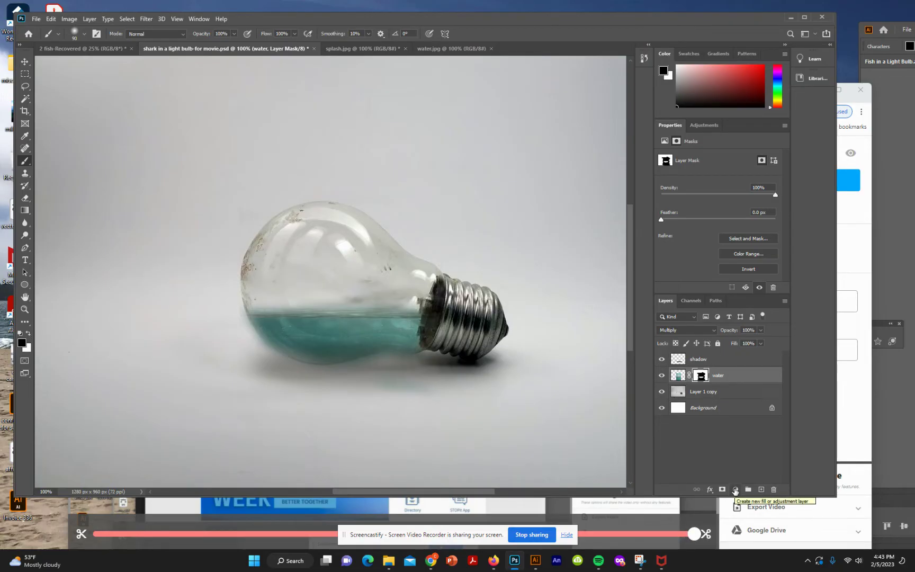
# - Add a Hue/Saturation adjustment layer above the water layer and clip it to that layer
pyautogui.click(735, 490)
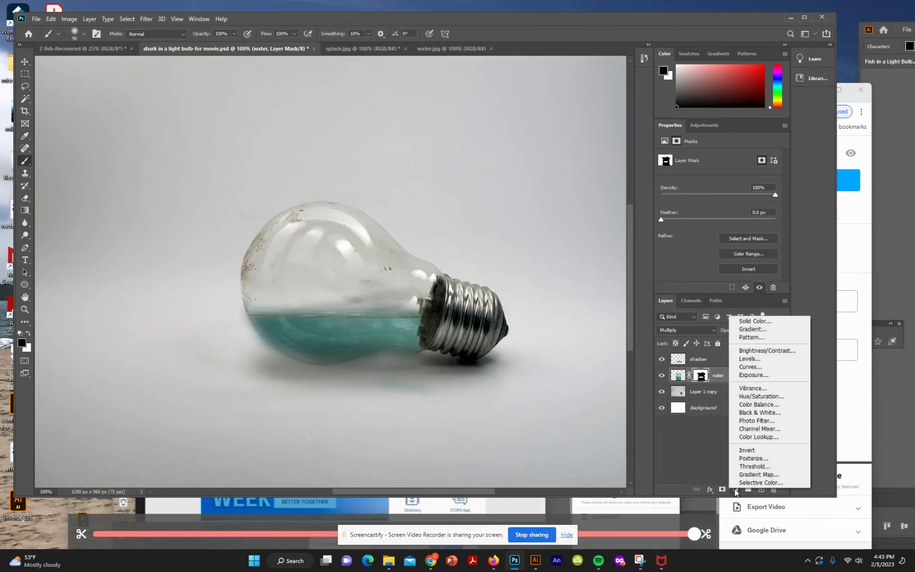
pyautogui.click(752, 396)
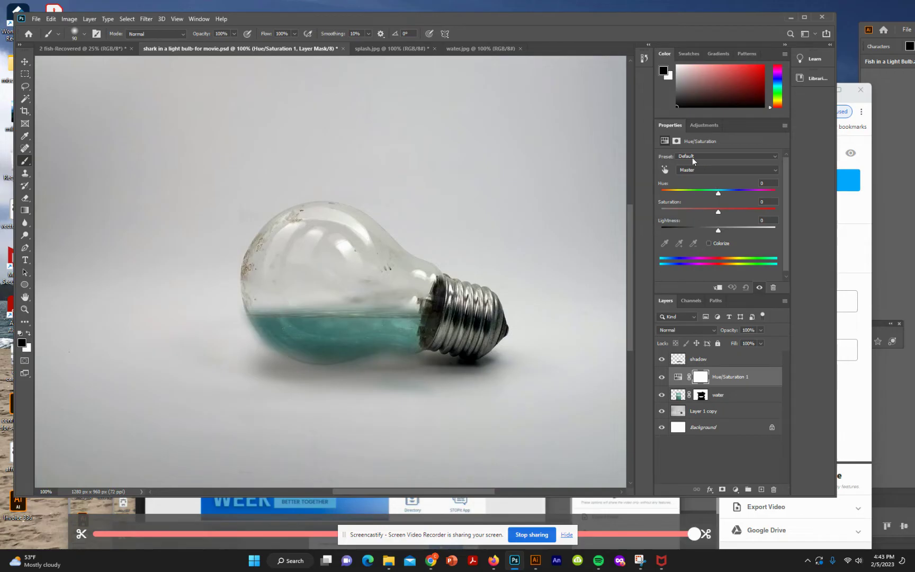
pyautogui.click(718, 288)
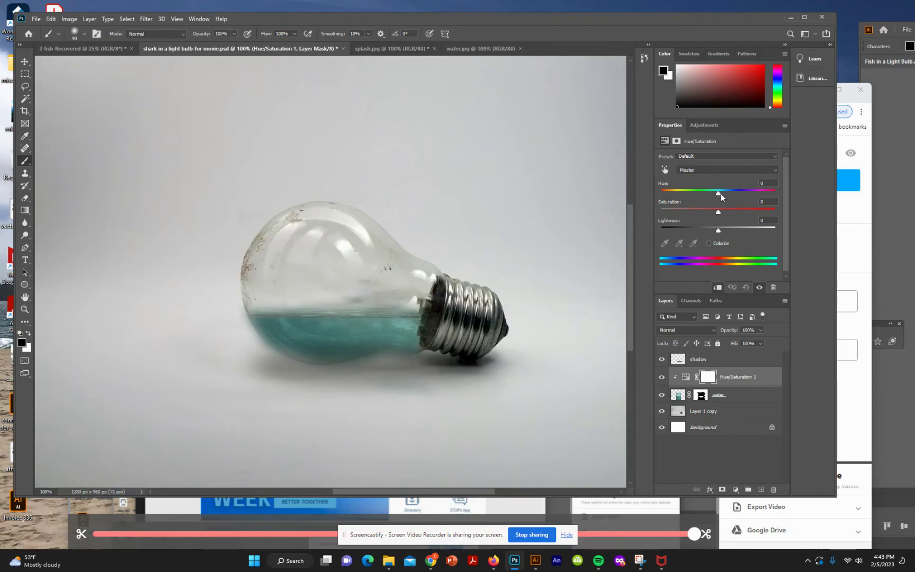
# - Set the water's Hue/Saturation adjustment to Hue +12, Saturation +40 and Lightness -2
pyautogui.moveTo(719, 192)
pyautogui.mouseDown()
pyautogui.moveTo(729, 192)
pyautogui.moveTo(697, 196)
pyautogui.moveTo(721, 196)
pyautogui.moveTo(705, 196)
pyautogui.mouseUp()
pyautogui.moveTo(704, 196); pyautogui.dragTo(710, 195)
pyautogui.click(761, 183)
pyautogui.write('12')
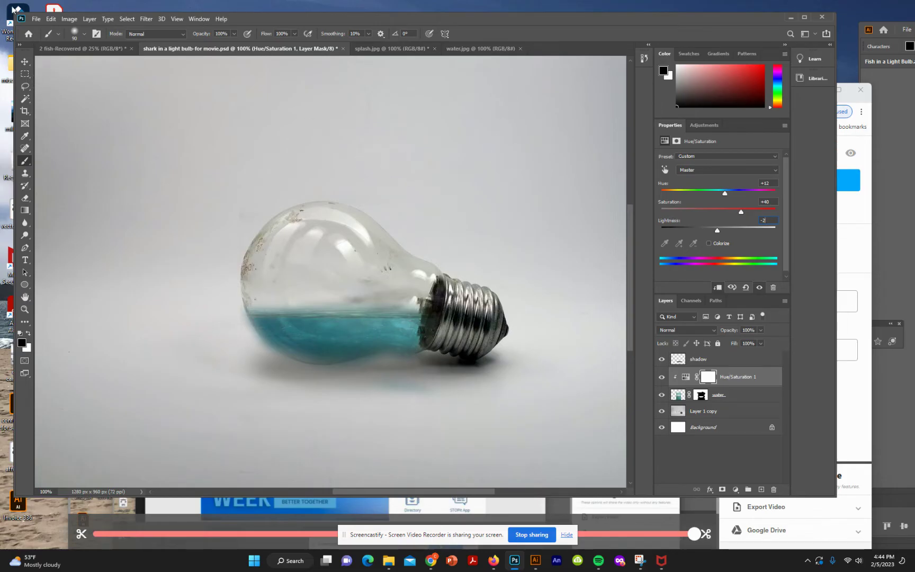
# - Save the light bulb document
pyautogui.click(36, 20)
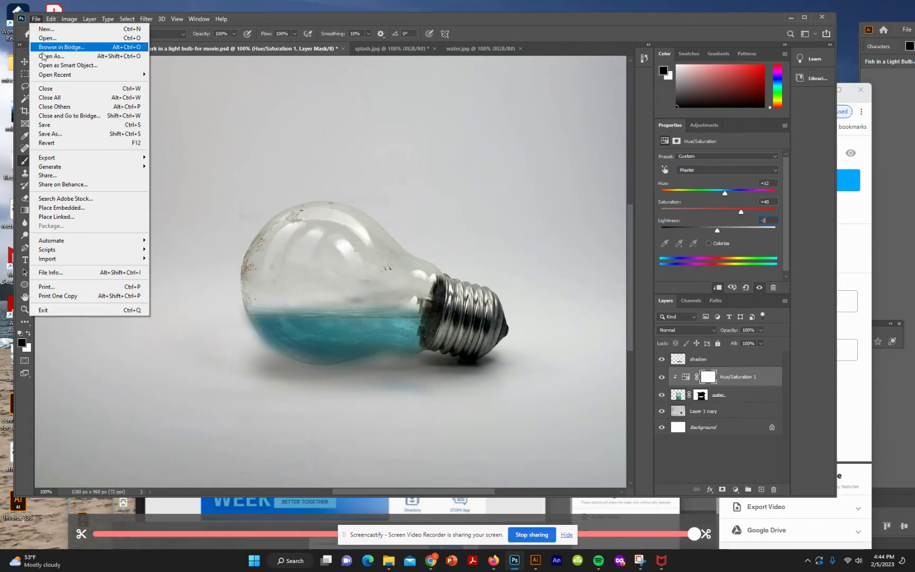
pyautogui.click(37, 19)
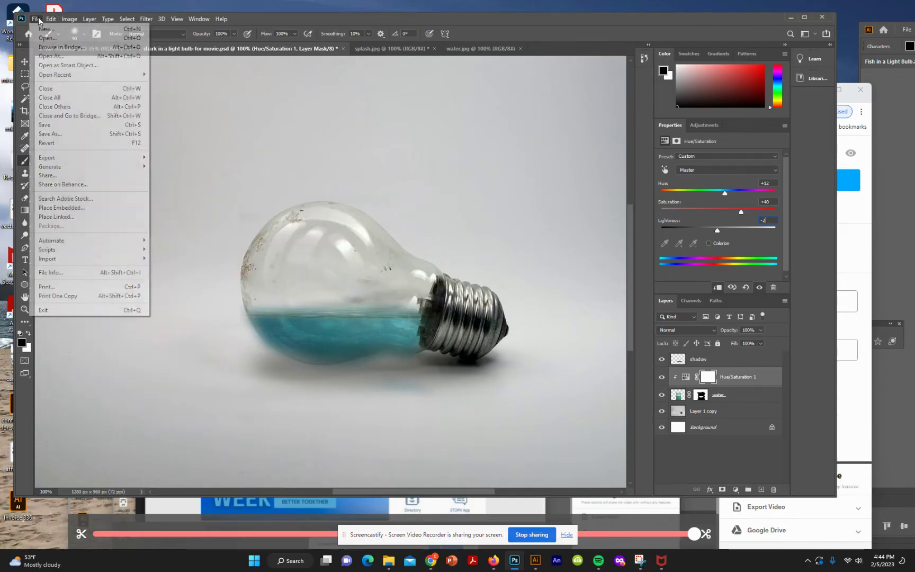
pyautogui.click(39, 20)
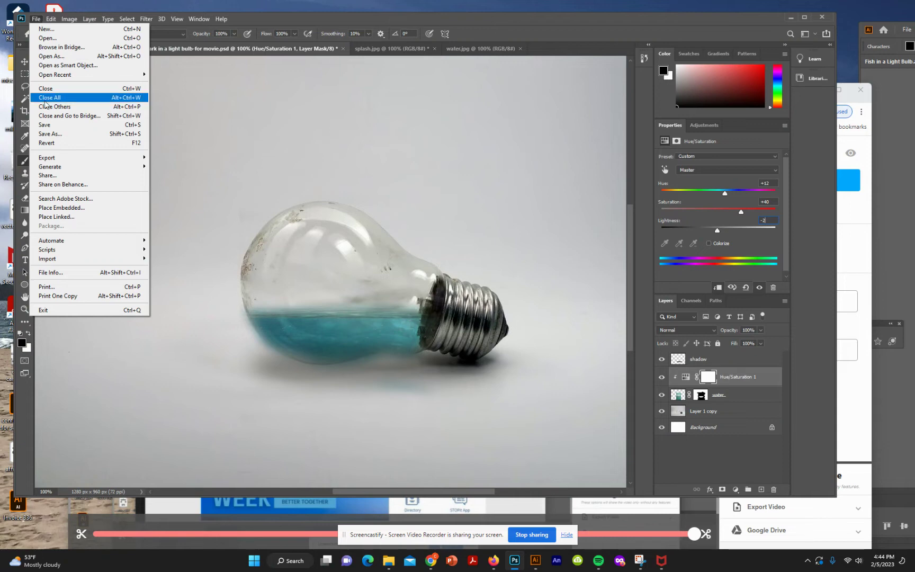
pyautogui.click(48, 125)
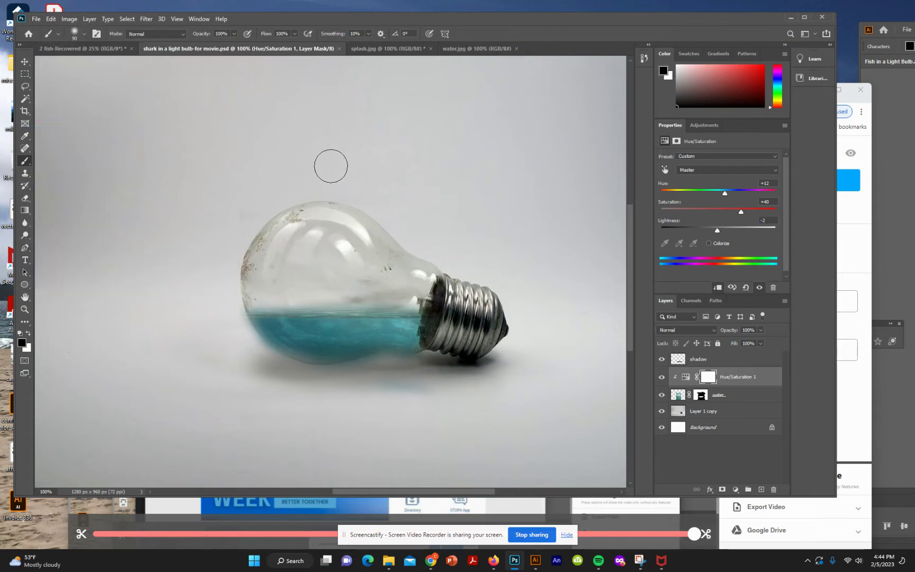
# - Open the shark image from the Fish in a Light Bulb folder
pyautogui.click(37, 19)
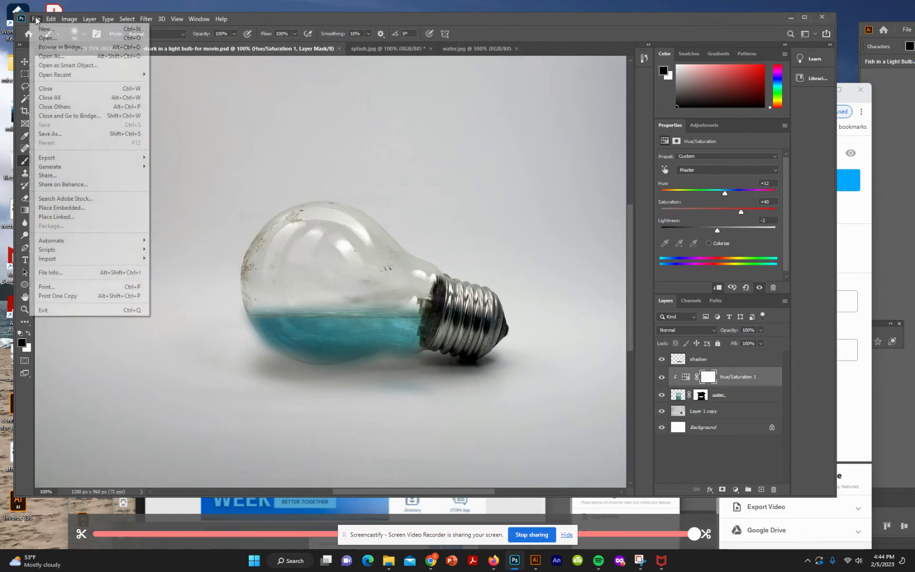
pyautogui.click(48, 38)
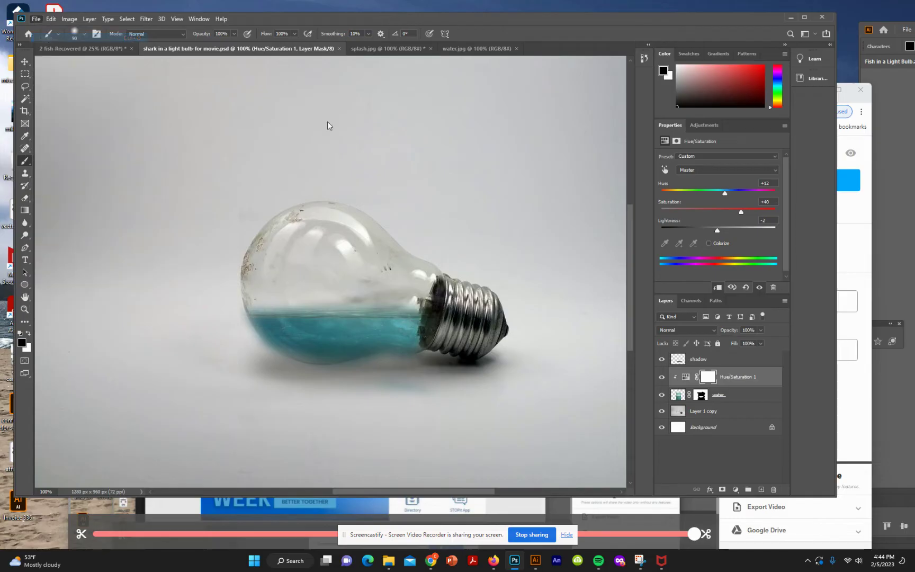
pyautogui.click(416, 100)
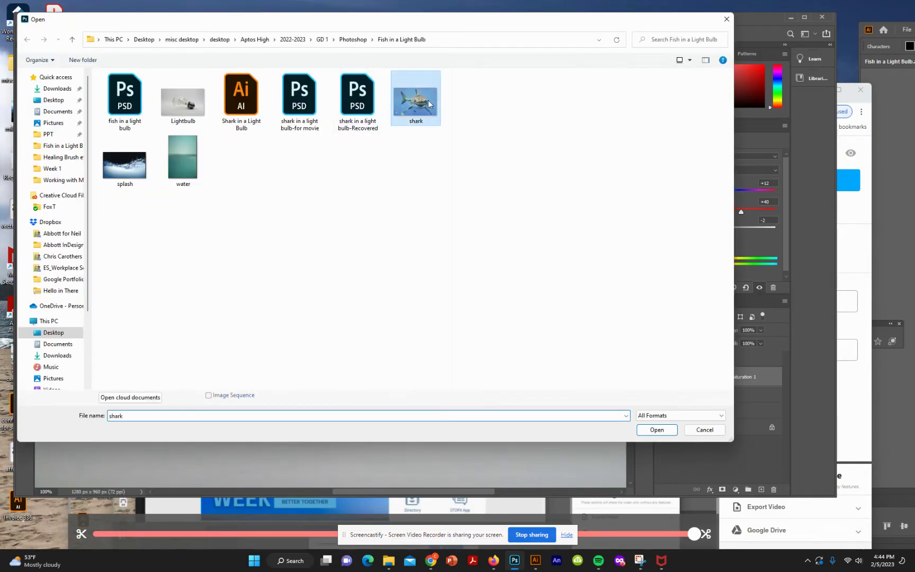
pyautogui.click(668, 430)
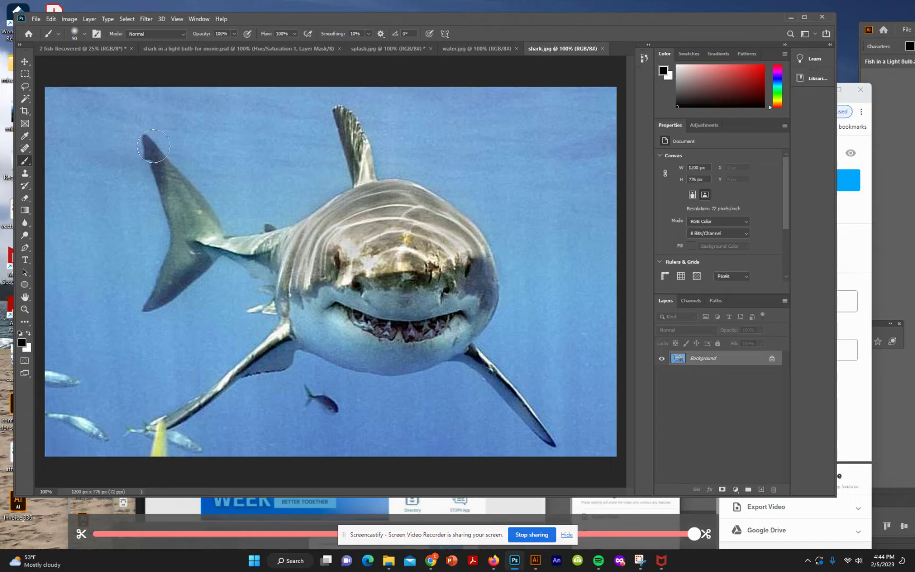
# - Try to select the blue water around the shark with the Magic Wand at a tolerance of 32
pyautogui.click(27, 98)
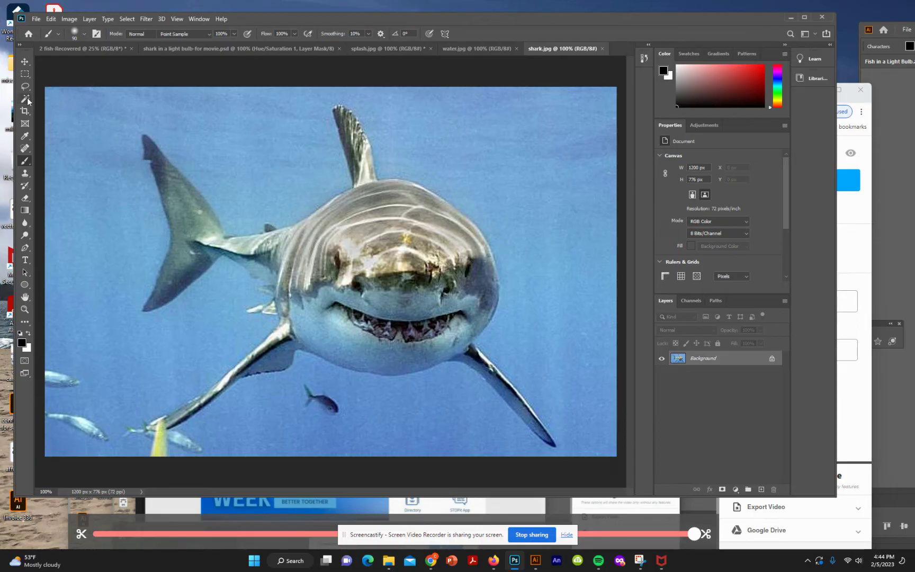
pyautogui.click(263, 192)
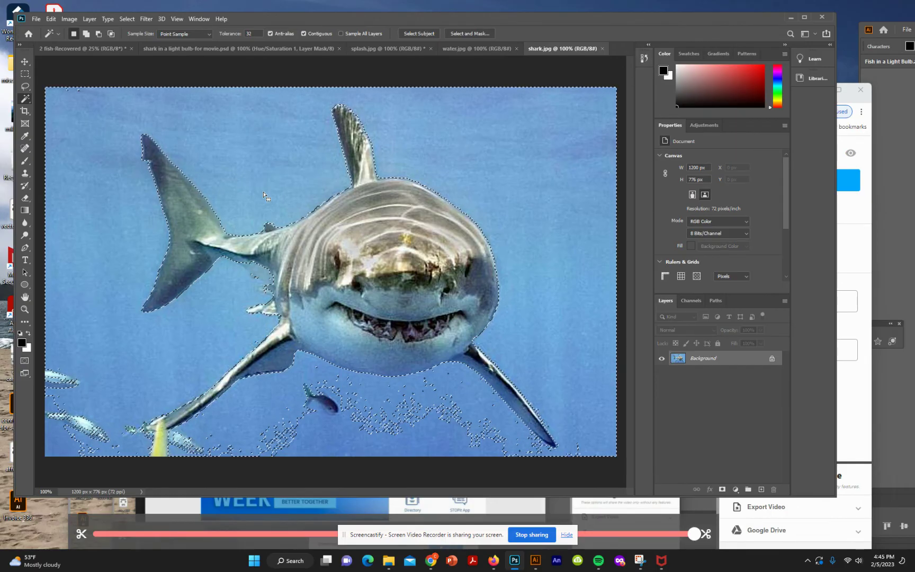
pyautogui.press('shift')
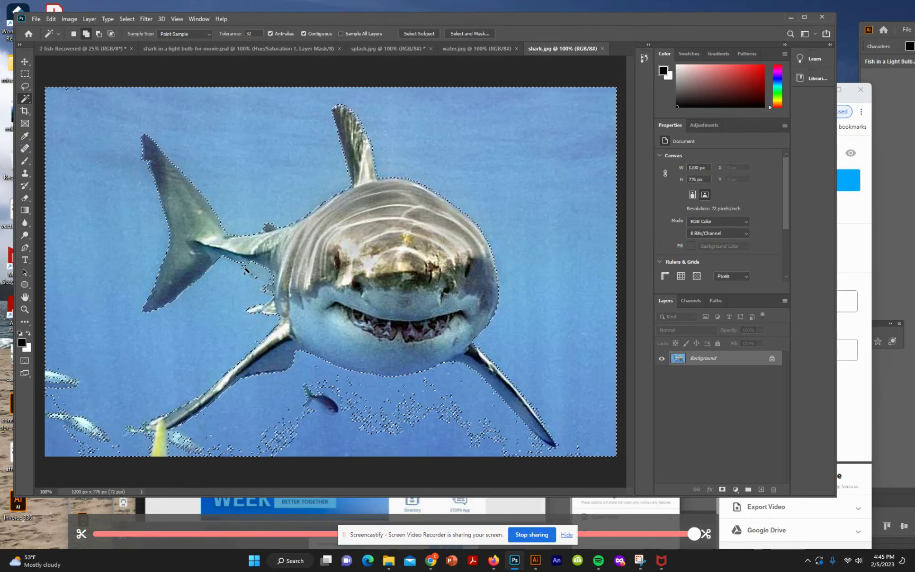
pyautogui.keyDown('shift'); pyautogui.click(259, 275); pyautogui.keyUp('shift')
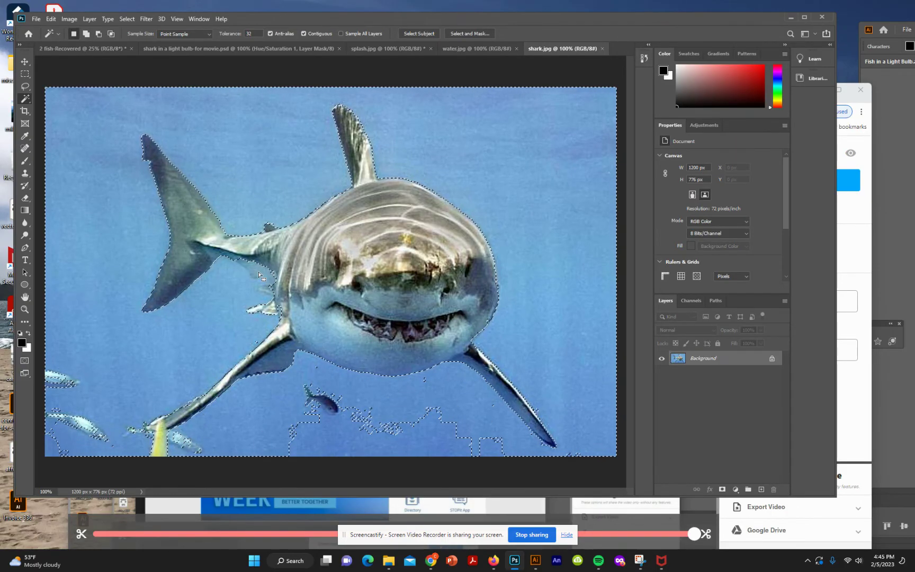
pyautogui.press('alt')
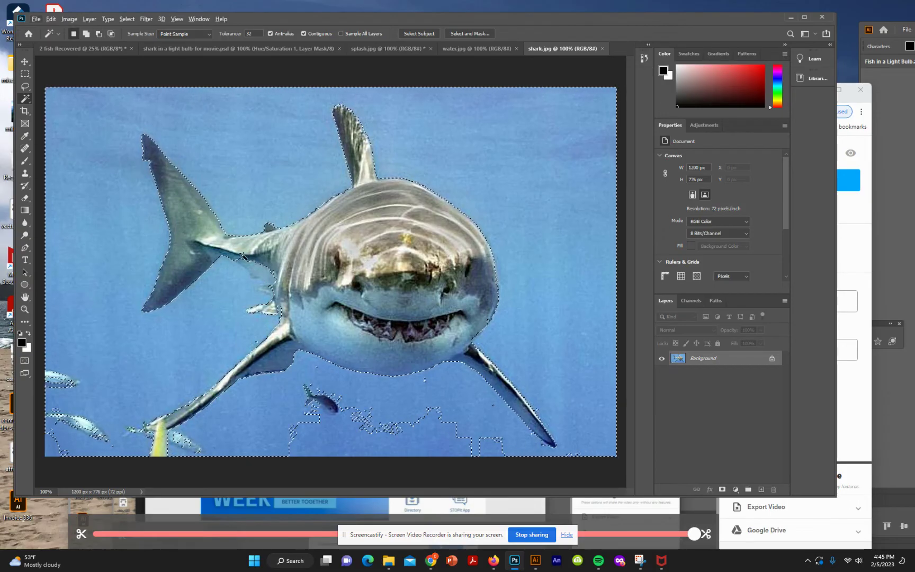
pyautogui.click(275, 283)
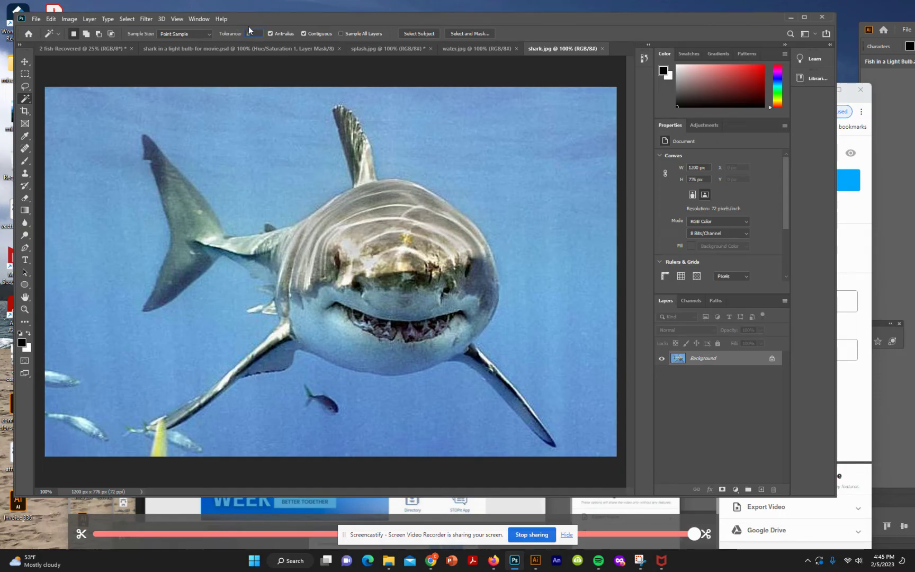
# - Select the blue water around the shark with the Magic Wand at a tolerance of 20 and invert the selection
pyautogui.click(224, 275)
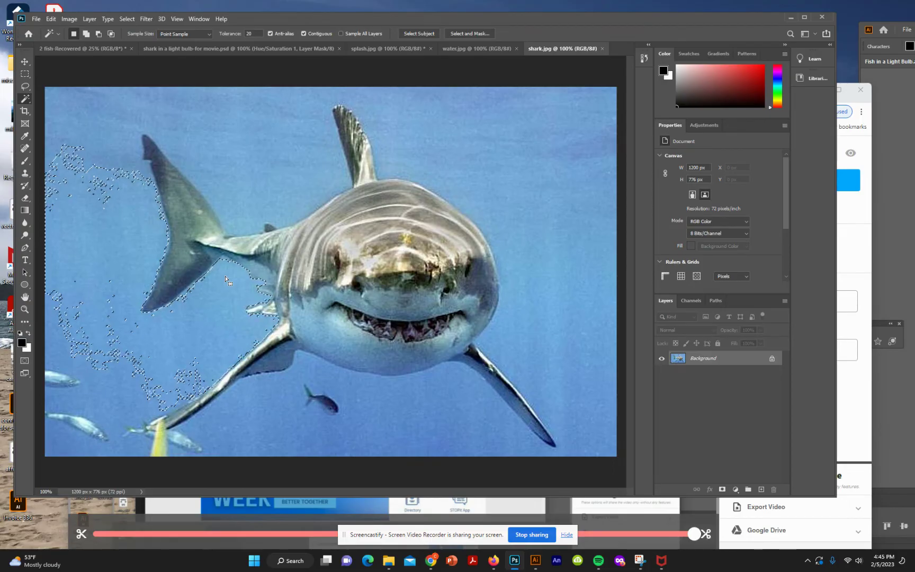
pyautogui.click(218, 123)
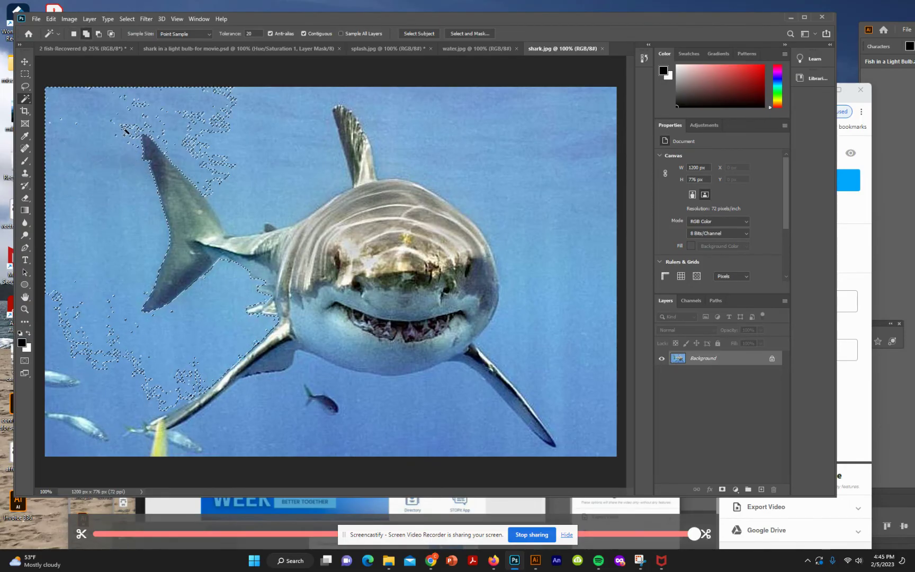
pyautogui.click(230, 203)
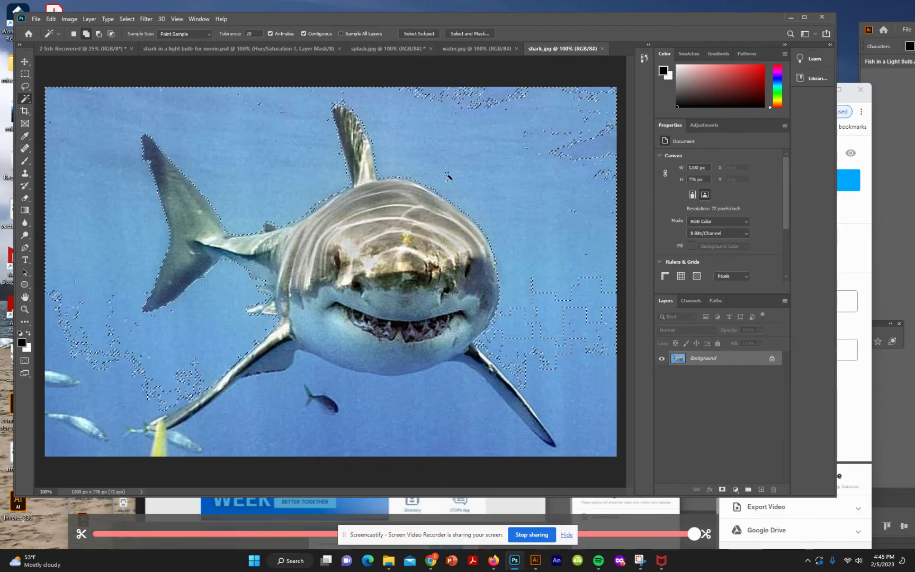
pyautogui.click(548, 373)
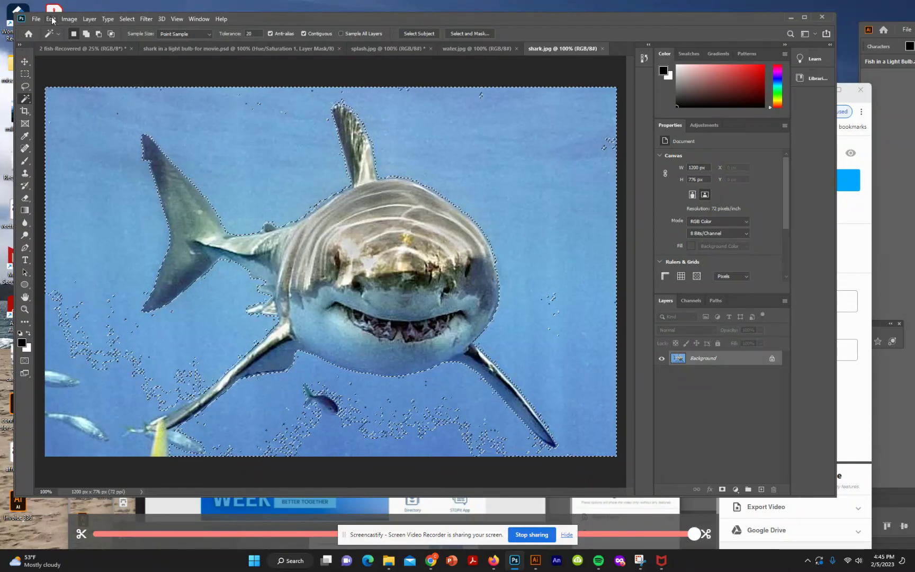
pyautogui.click(127, 19)
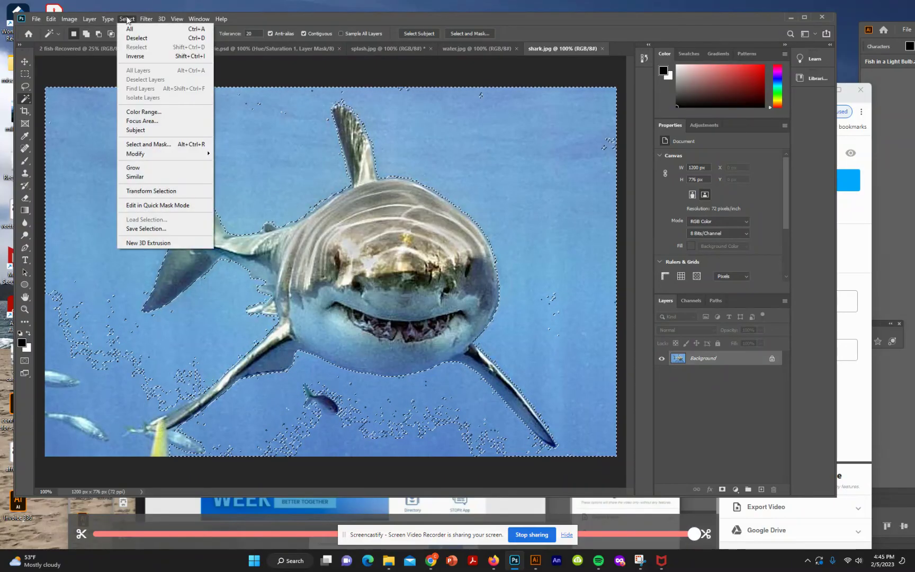
pyautogui.click(135, 56)
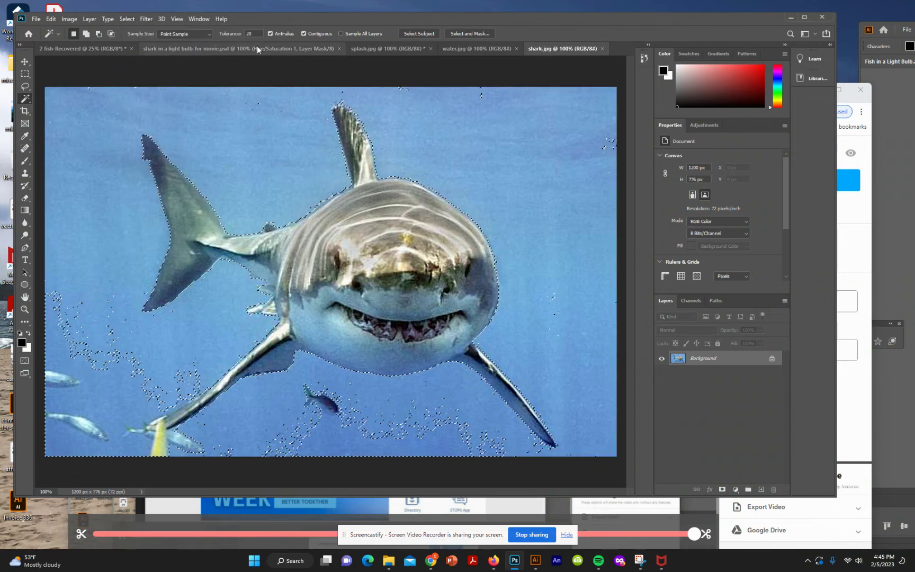
pyautogui.click(226, 50)
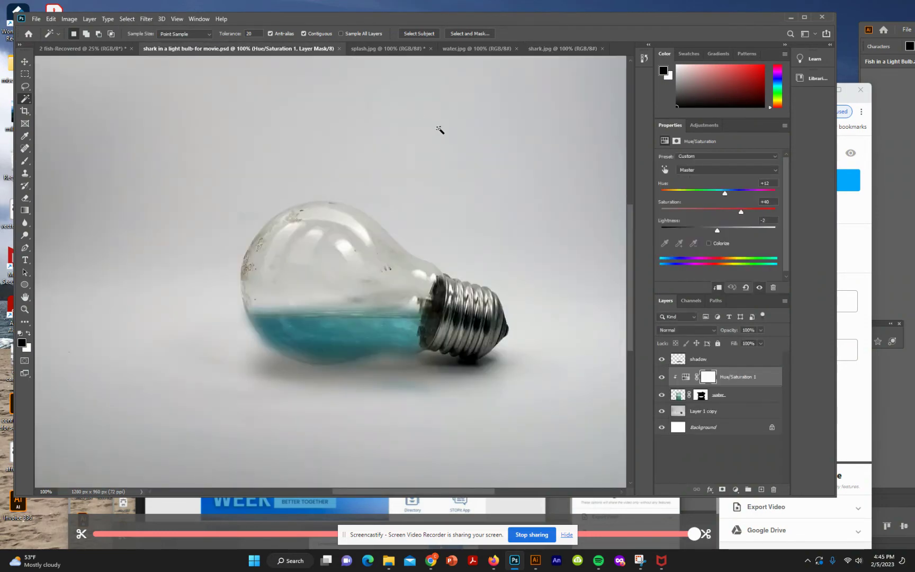
pyautogui.click(51, 19)
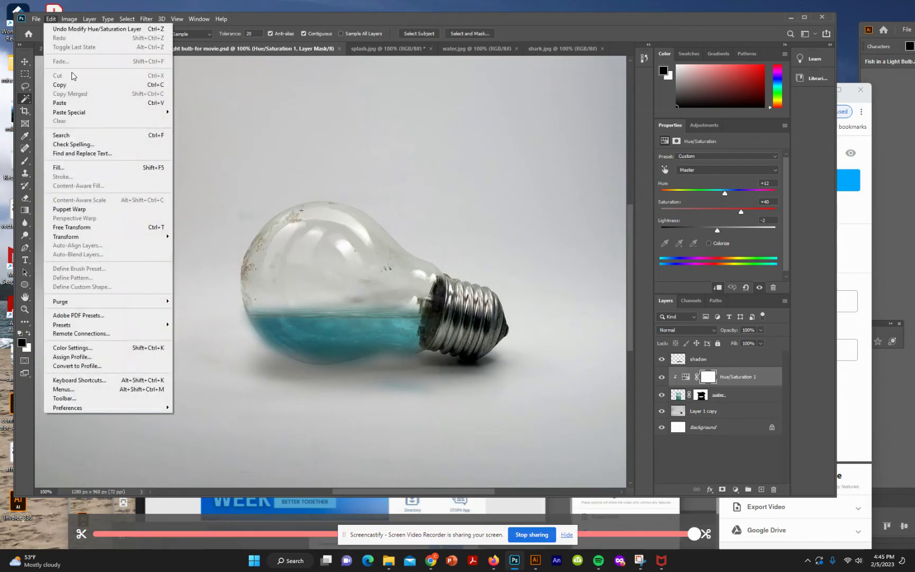
pyautogui.click(71, 103)
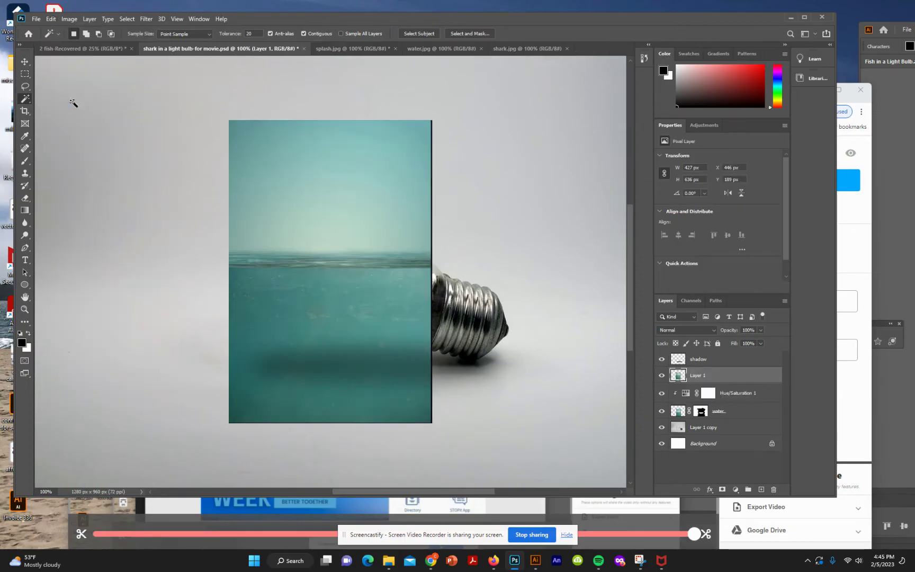
pyautogui.hotkey('ctrl', 'z')
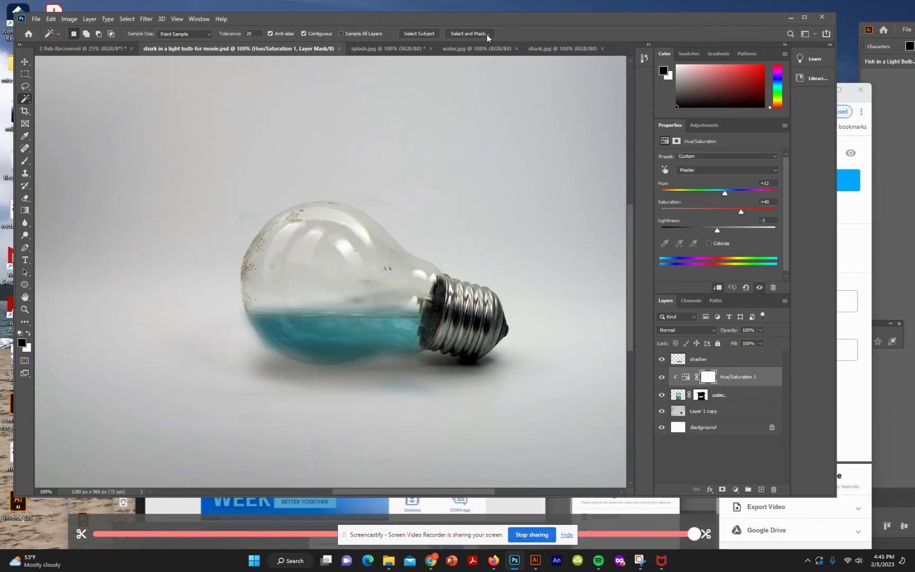
pyautogui.click(554, 49)
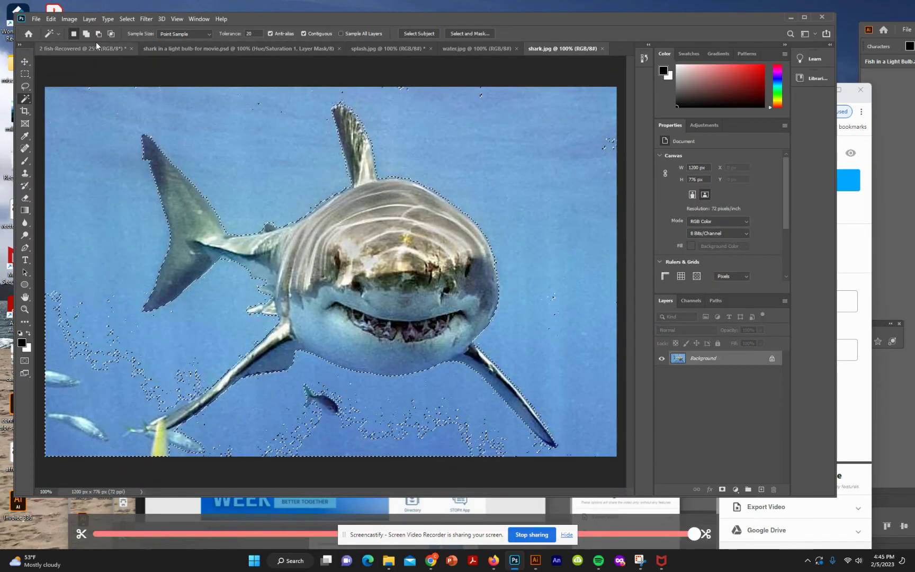
# - Copy the selected shark into the light bulb document as a layer named shark
pyautogui.click(52, 19)
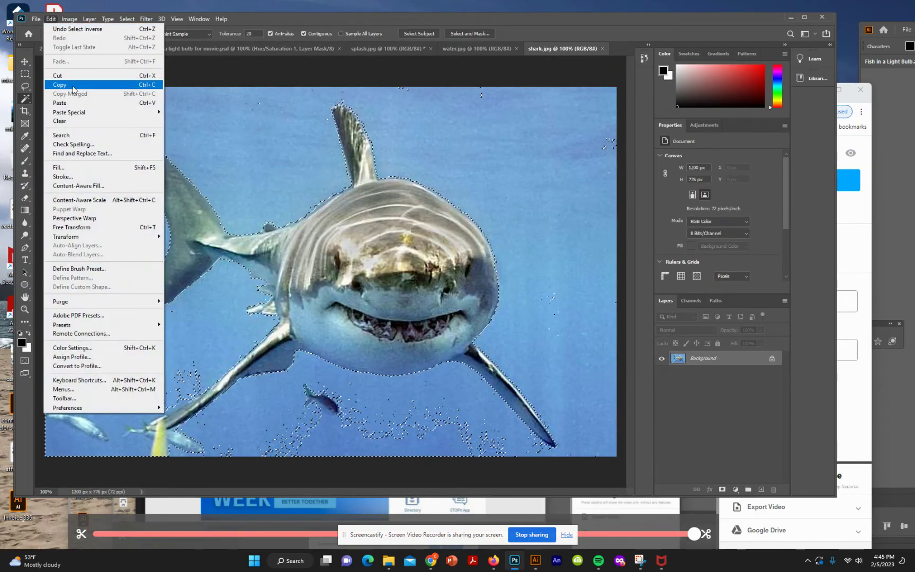
pyautogui.click(73, 86)
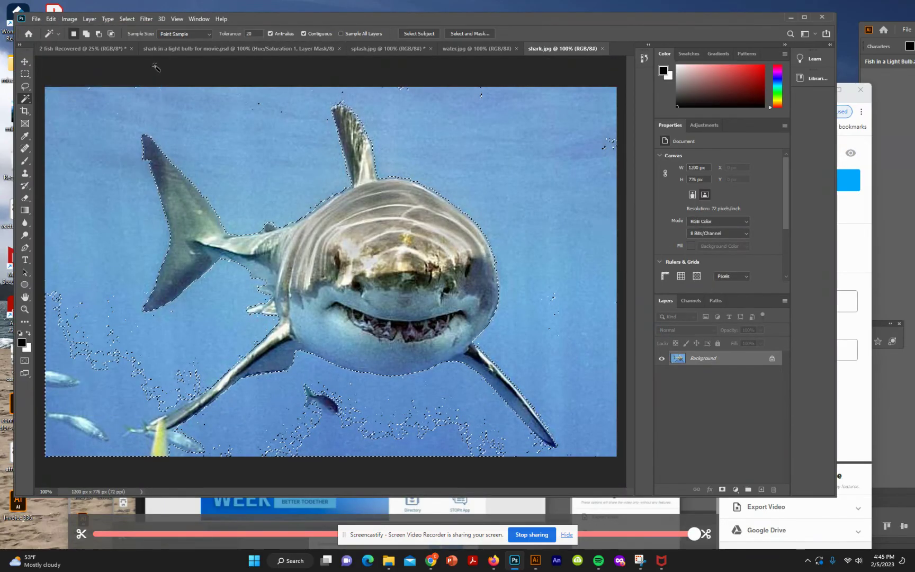
pyautogui.click(178, 49)
pyautogui.click(52, 19)
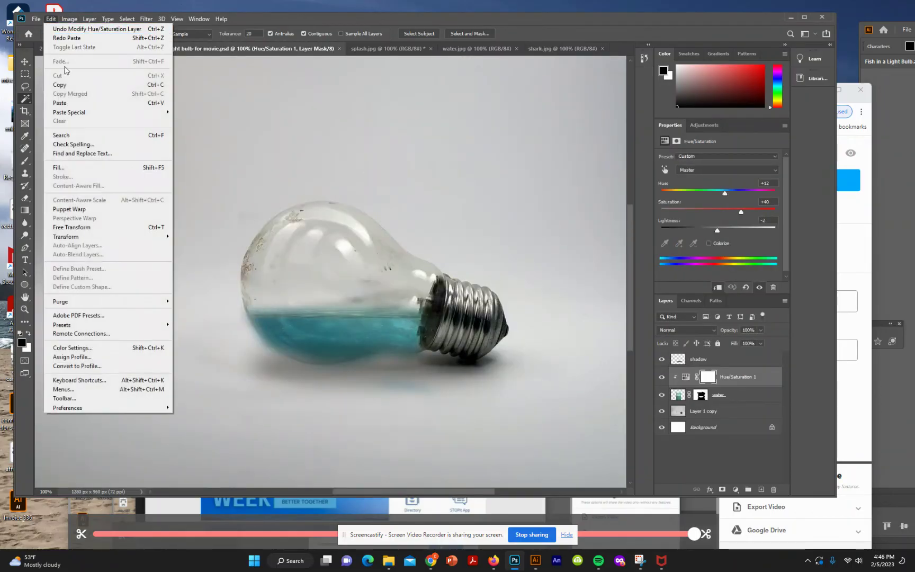
pyautogui.click(69, 98)
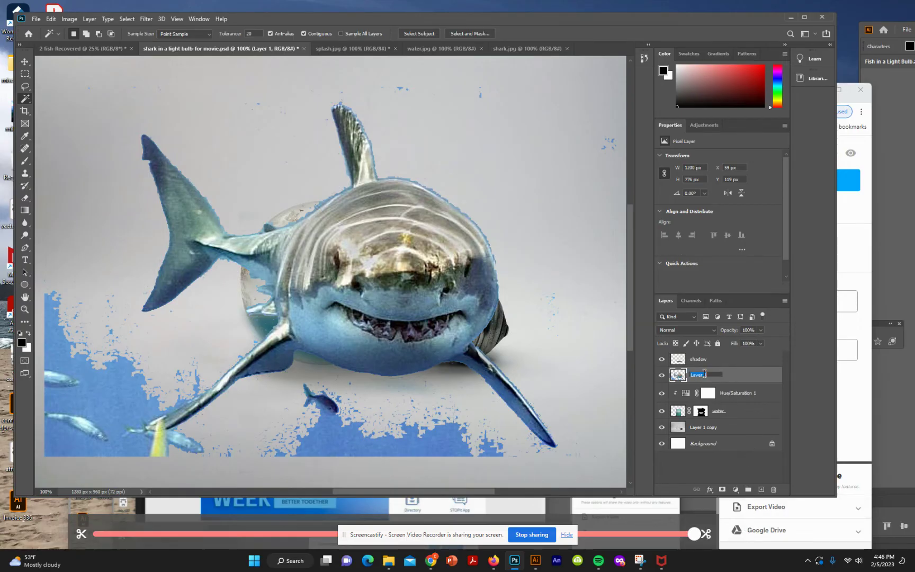
# - Add a mask to the shark layer, brushing out the leftover blue water in black and restoring the shark's head edge in white
pyautogui.click(723, 490)
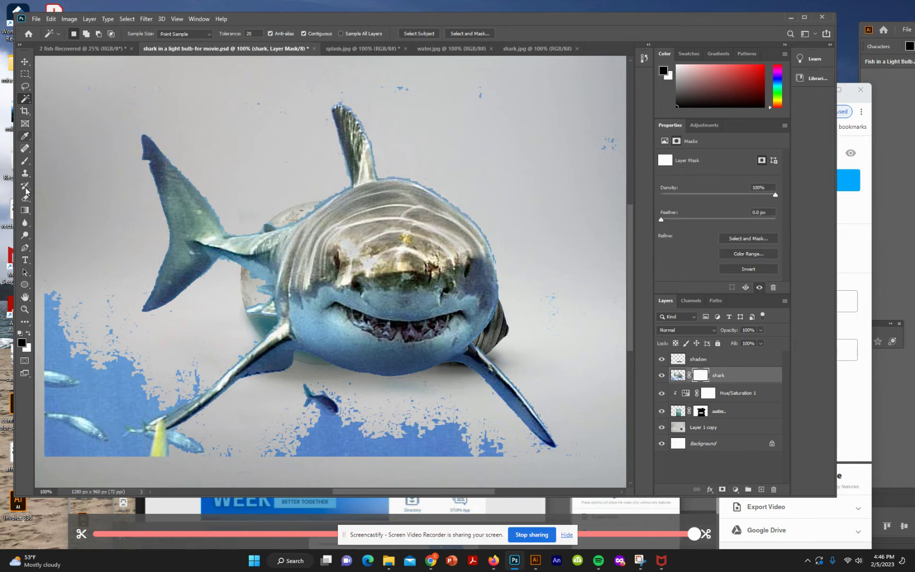
pyautogui.click(27, 163)
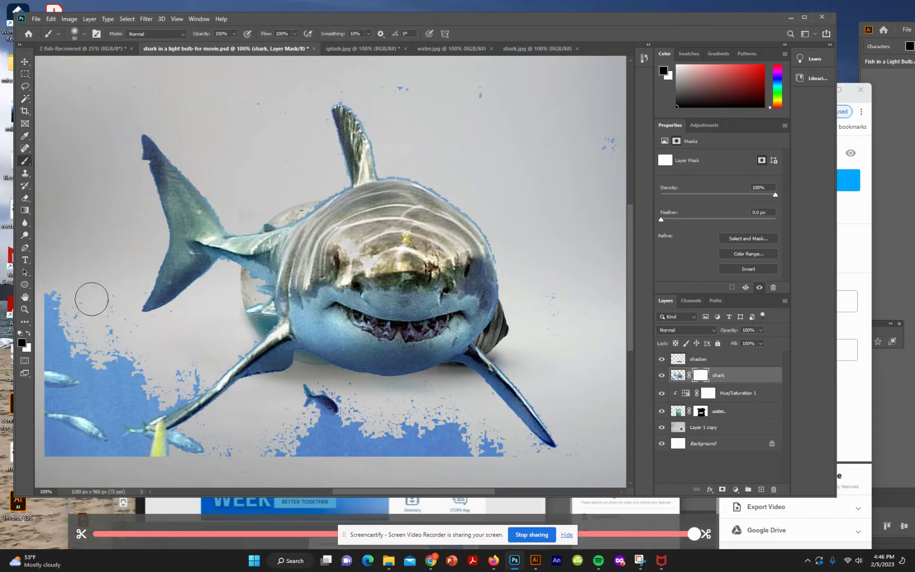
pyautogui.moveTo(51, 318)
pyautogui.mouseDown()
pyautogui.moveTo(103, 346)
pyautogui.moveTo(107, 295)
pyautogui.moveTo(124, 291)
pyautogui.moveTo(139, 260)
pyautogui.moveTo(119, 359)
pyautogui.moveTo(193, 370)
pyautogui.moveTo(141, 414)
pyautogui.moveTo(59, 456)
pyautogui.moveTo(46, 356)
pyautogui.moveTo(44, 440)
pyautogui.moveTo(89, 368)
pyautogui.moveTo(123, 379)
pyautogui.moveTo(144, 370)
pyautogui.moveTo(100, 425)
pyautogui.moveTo(56, 430)
pyautogui.moveTo(185, 353)
pyautogui.moveTo(224, 352)
pyautogui.moveTo(181, 397)
pyautogui.moveTo(62, 482)
pyautogui.moveTo(181, 469)
pyautogui.moveTo(198, 454)
pyautogui.moveTo(93, 451)
pyautogui.moveTo(189, 460)
pyautogui.moveTo(198, 454)
pyautogui.moveTo(135, 447)
pyautogui.moveTo(262, 453)
pyautogui.moveTo(301, 395)
pyautogui.moveTo(295, 367)
pyautogui.moveTo(272, 371)
pyautogui.moveTo(252, 392)
pyautogui.moveTo(294, 357)
pyautogui.moveTo(286, 364)
pyautogui.moveTo(301, 426)
pyautogui.moveTo(322, 391)
pyautogui.moveTo(294, 394)
pyautogui.moveTo(477, 422)
pyautogui.moveTo(511, 452)
pyautogui.moveTo(486, 437)
pyautogui.moveTo(458, 397)
pyautogui.moveTo(384, 401)
pyautogui.moveTo(483, 398)
pyautogui.moveTo(539, 476)
pyautogui.moveTo(323, 462)
pyautogui.moveTo(413, 474)
pyautogui.moveTo(313, 462)
pyautogui.moveTo(275, 445)
pyautogui.moveTo(273, 420)
pyautogui.moveTo(259, 419)
pyautogui.moveTo(390, 429)
pyautogui.moveTo(346, 447)
pyautogui.moveTo(263, 402)
pyautogui.moveTo(192, 330)
pyautogui.moveTo(237, 337)
pyautogui.moveTo(249, 317)
pyautogui.moveTo(237, 343)
pyautogui.moveTo(270, 282)
pyautogui.moveTo(241, 290)
pyautogui.moveTo(218, 282)
pyautogui.mouseUp()
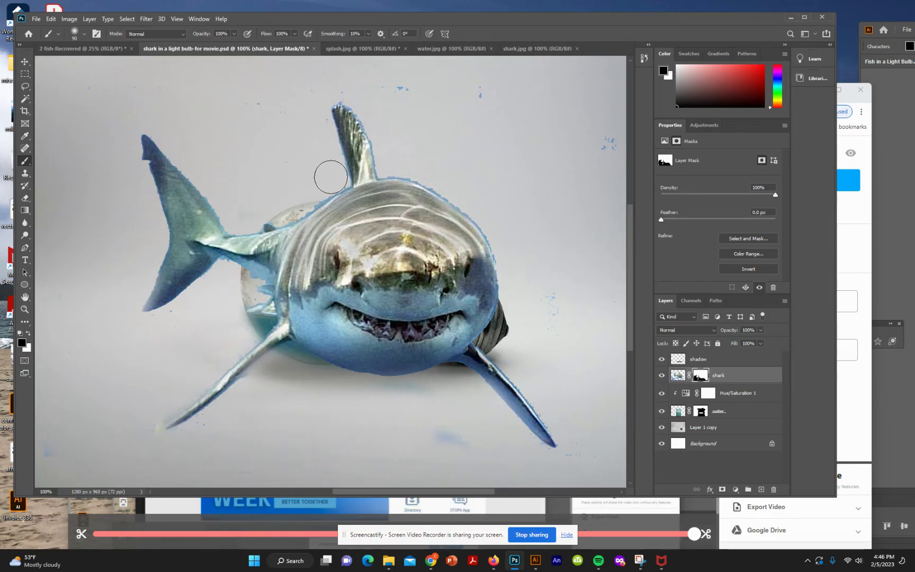
pyautogui.moveTo(331, 178)
pyautogui.mouseDown()
pyautogui.moveTo(285, 208)
pyautogui.moveTo(329, 195)
pyautogui.moveTo(315, 109)
pyautogui.moveTo(327, 139)
pyautogui.moveTo(334, 176)
pyautogui.moveTo(246, 100)
pyautogui.moveTo(471, 97)
pyautogui.mouseUp()
pyautogui.moveTo(587, 125)
pyautogui.mouseDown()
pyautogui.moveTo(610, 193)
pyautogui.moveTo(382, 166)
pyautogui.moveTo(505, 228)
pyautogui.mouseUp()
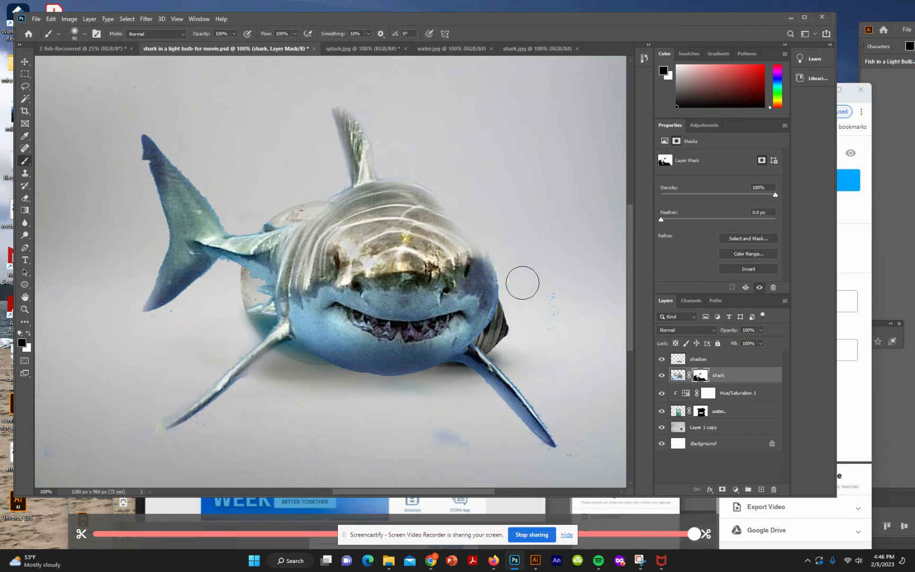
pyautogui.click(29, 333)
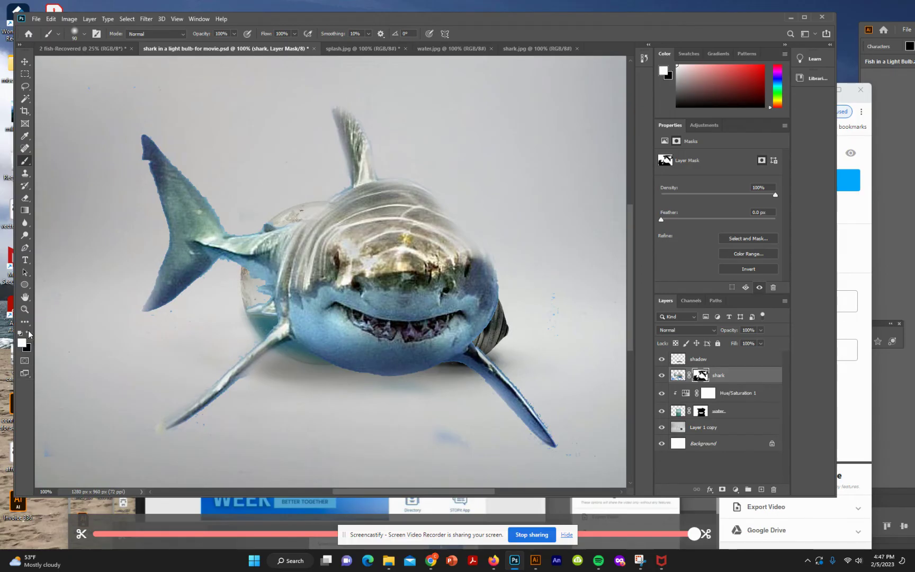
pyautogui.moveTo(468, 264)
pyautogui.mouseDown()
pyautogui.moveTo(438, 214)
pyautogui.moveTo(390, 198)
pyautogui.moveTo(419, 217)
pyautogui.mouseUp()
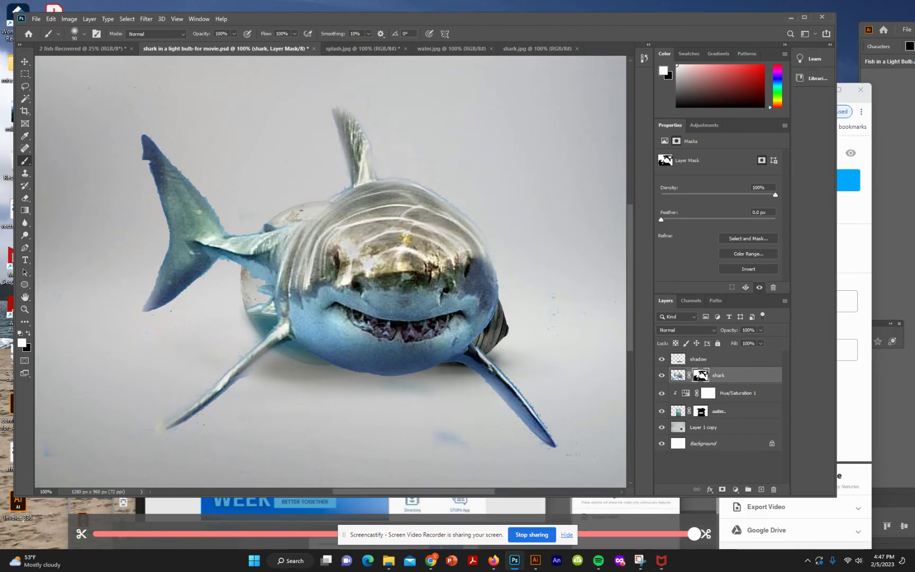
# - Scale the shark layer down to about 29% width and 28% height and move it inside the light bulb
pyautogui.hotkey('ctrl', 't')
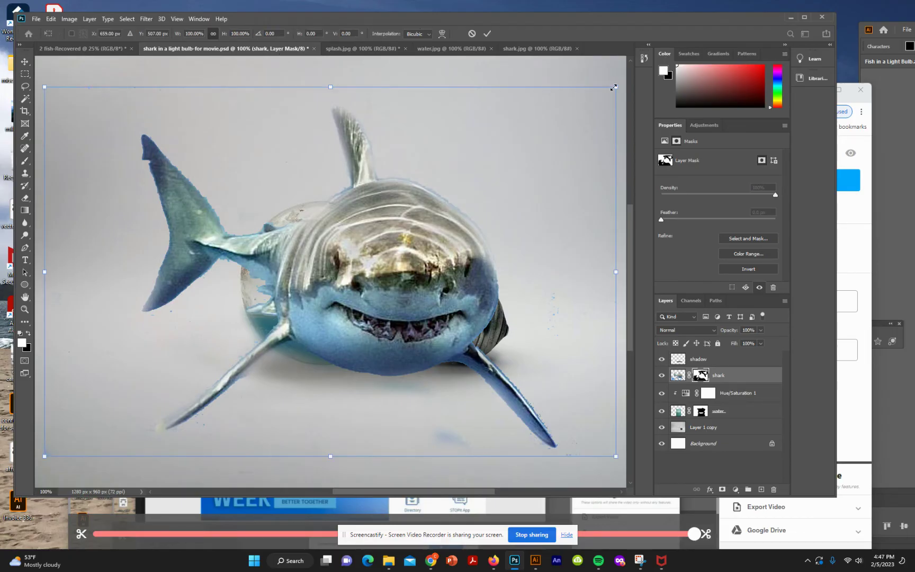
pyautogui.moveTo(614, 88); pyautogui.dragTo(398, 240)
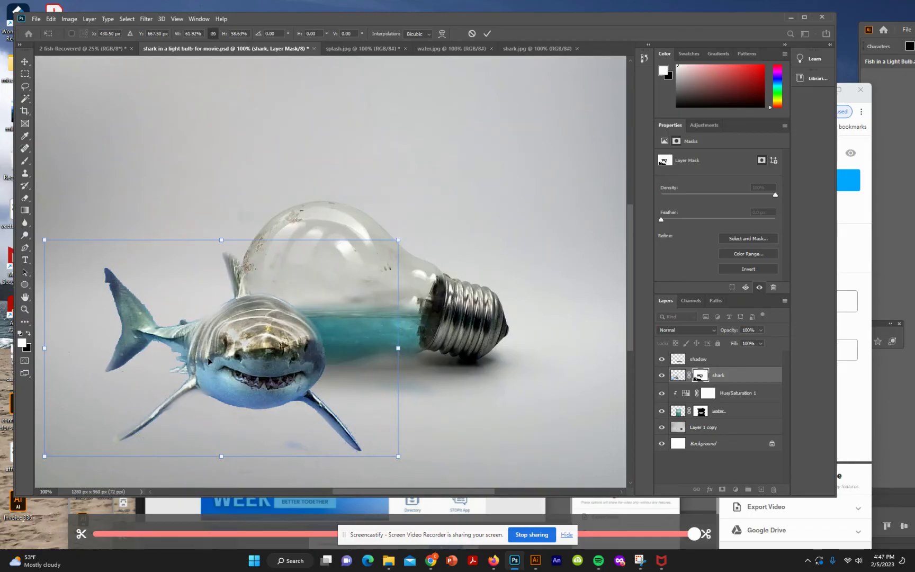
pyautogui.moveTo(207, 357); pyautogui.dragTo(281, 283)
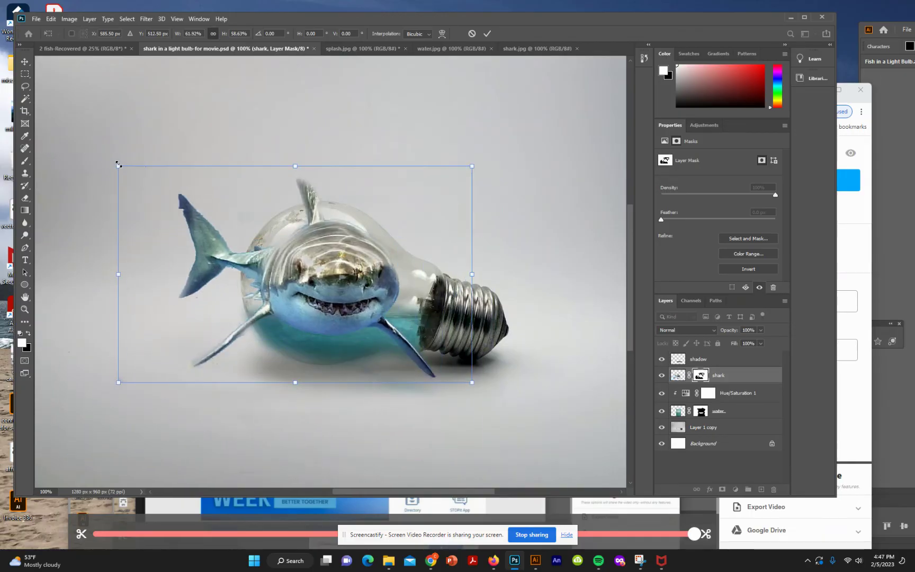
pyautogui.moveTo(121, 168); pyautogui.dragTo(236, 238)
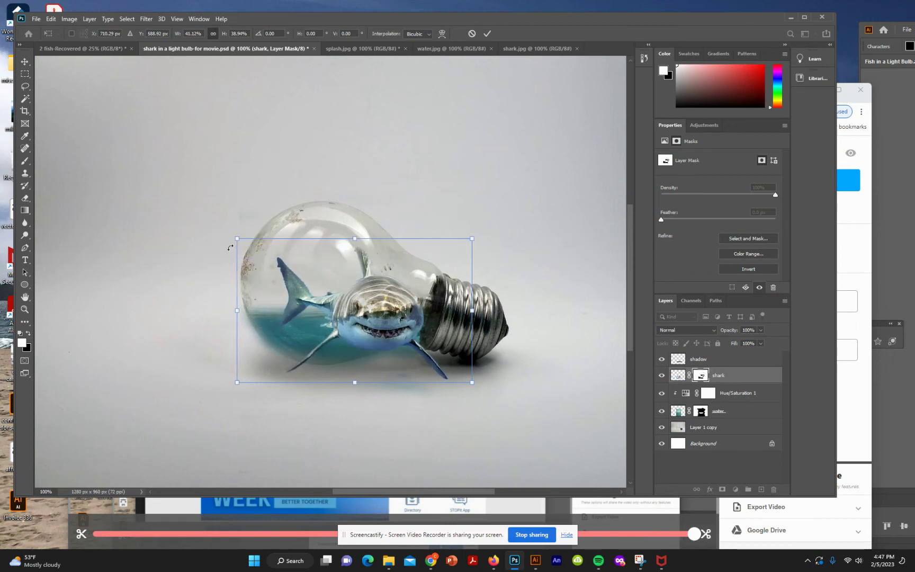
pyautogui.click(214, 35)
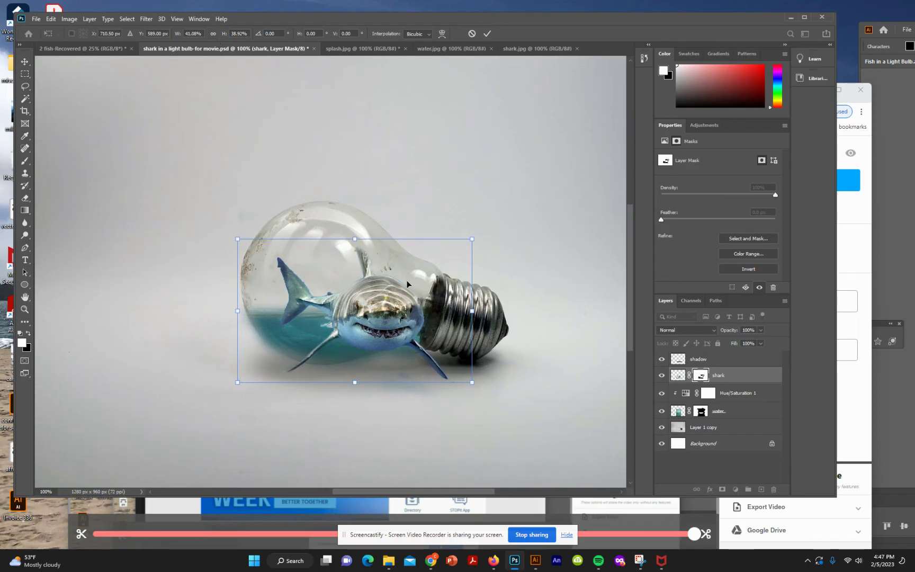
pyautogui.moveTo(473, 239); pyautogui.dragTo(405, 280)
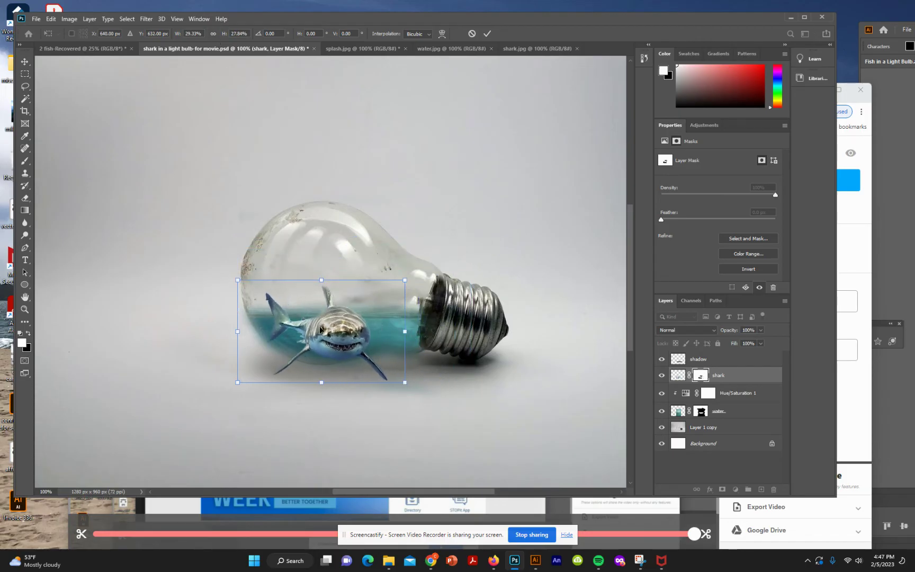
pyautogui.moveTo(337, 339); pyautogui.dragTo(324, 311)
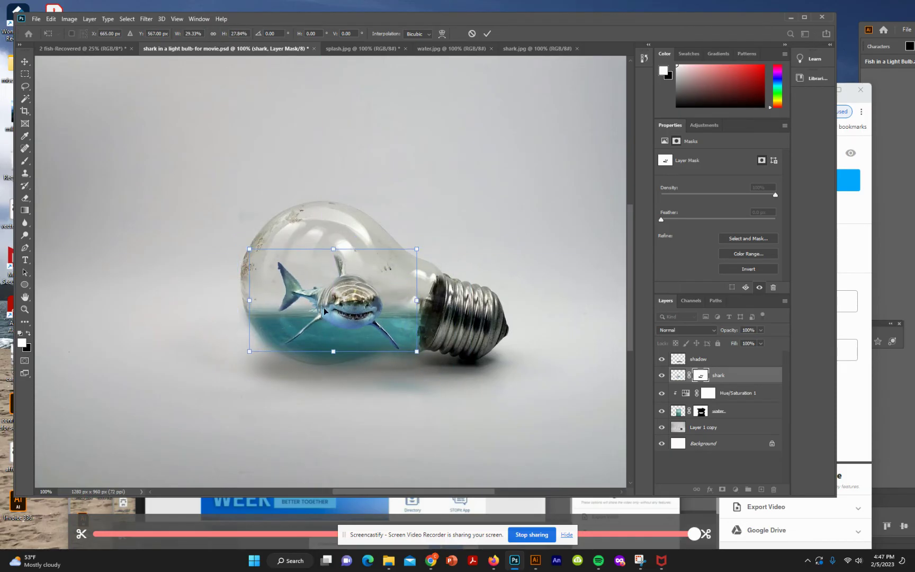
# - Rotate the shark about -15° and lower it into the bulb's water, then apply the transform
pyautogui.moveTo(240, 244); pyautogui.dragTo(229, 271)
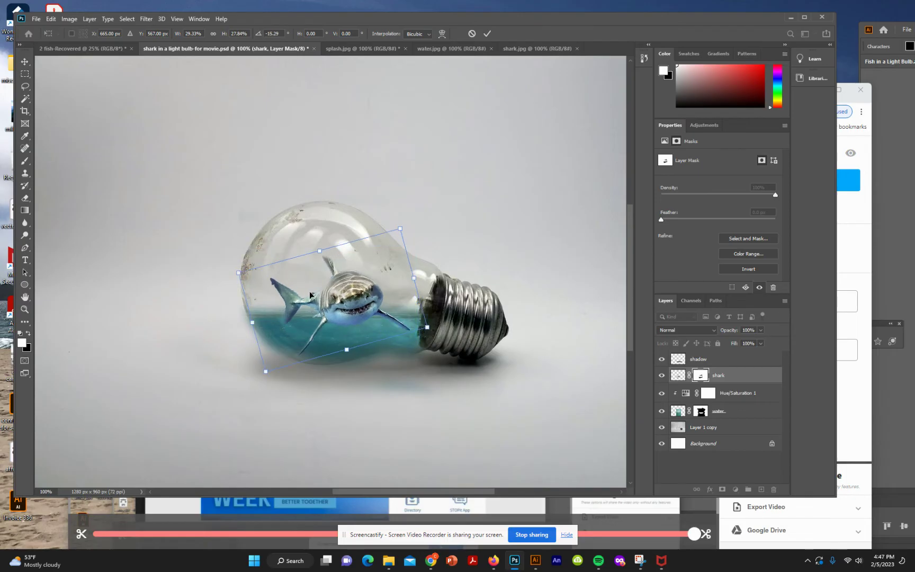
pyautogui.moveTo(337, 296); pyautogui.dragTo(341, 308)
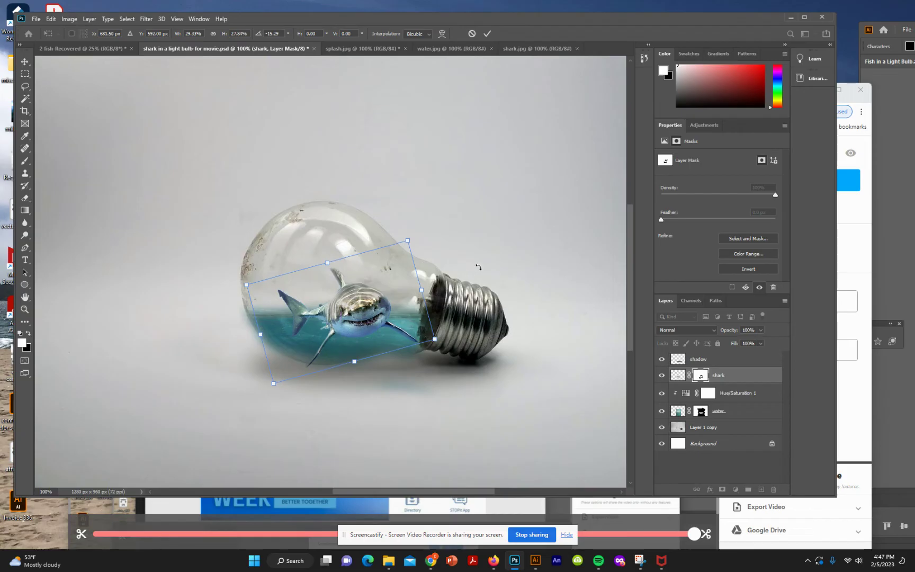
pyautogui.click(26, 65)
pyautogui.click(242, 107)
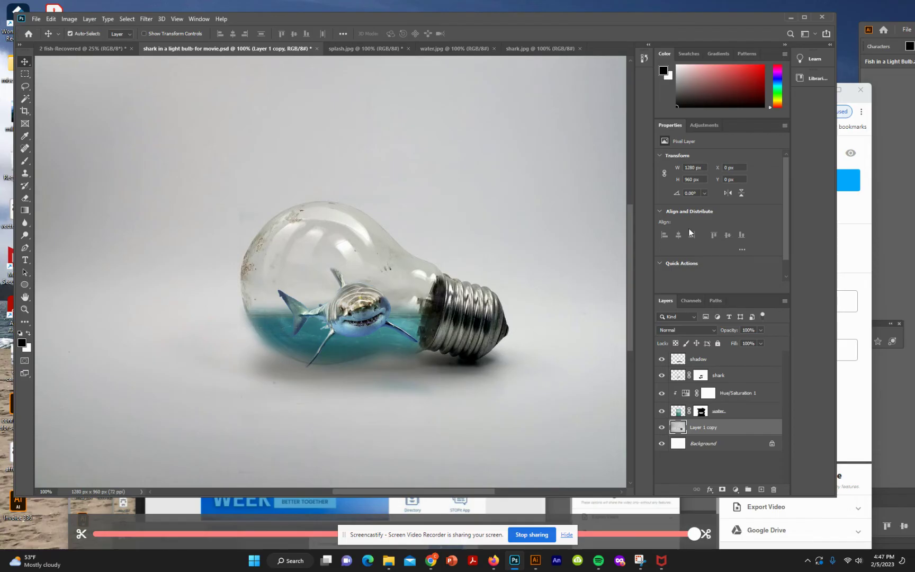
# - Set the shark layer's opacity to 80%
pyautogui.click(756, 375)
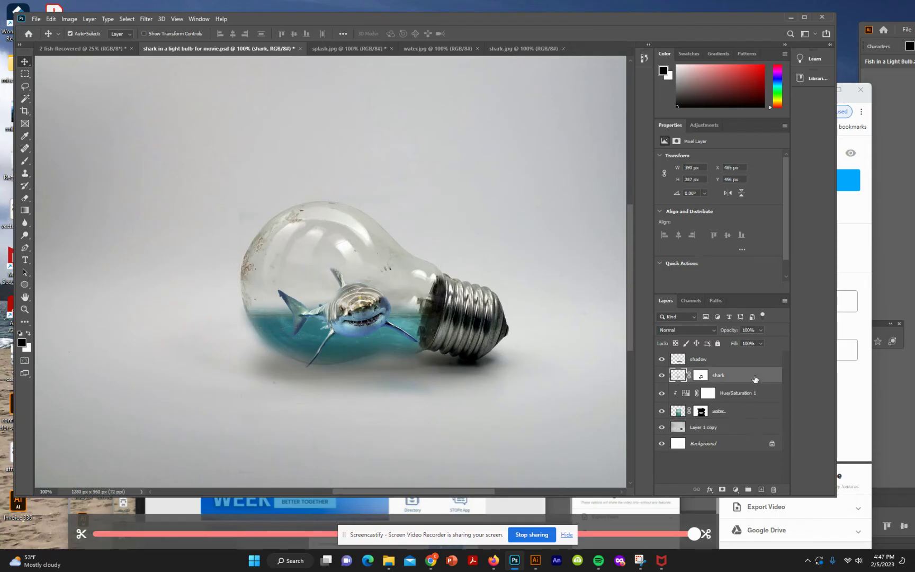
pyautogui.click(761, 330)
pyautogui.moveTo(750, 342)
pyautogui.mouseDown()
pyautogui.moveTo(742, 343)
pyautogui.moveTo(753, 330)
pyautogui.mouseUp()
pyautogui.write('8')
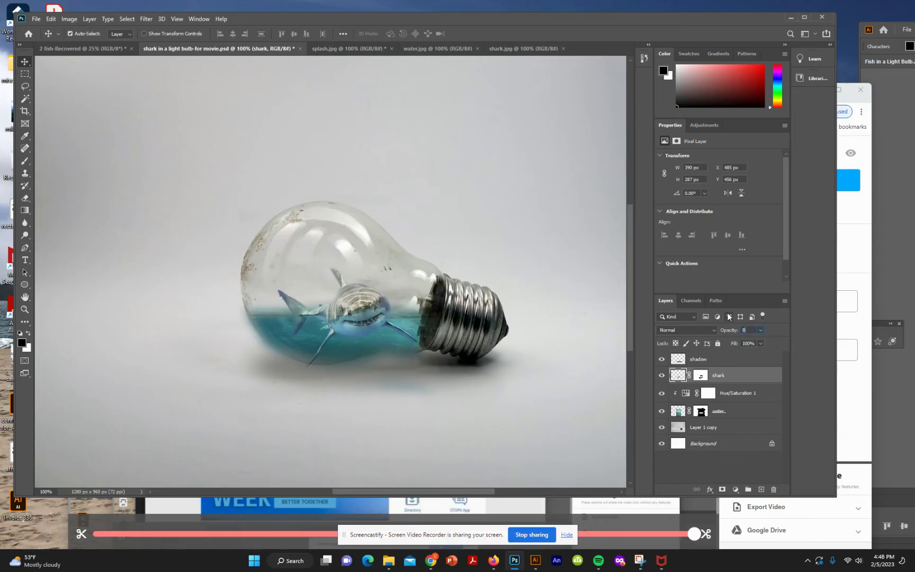
pyautogui.write('0')
pyautogui.press('Return')
pyautogui.scroll(-1, 392, 296)
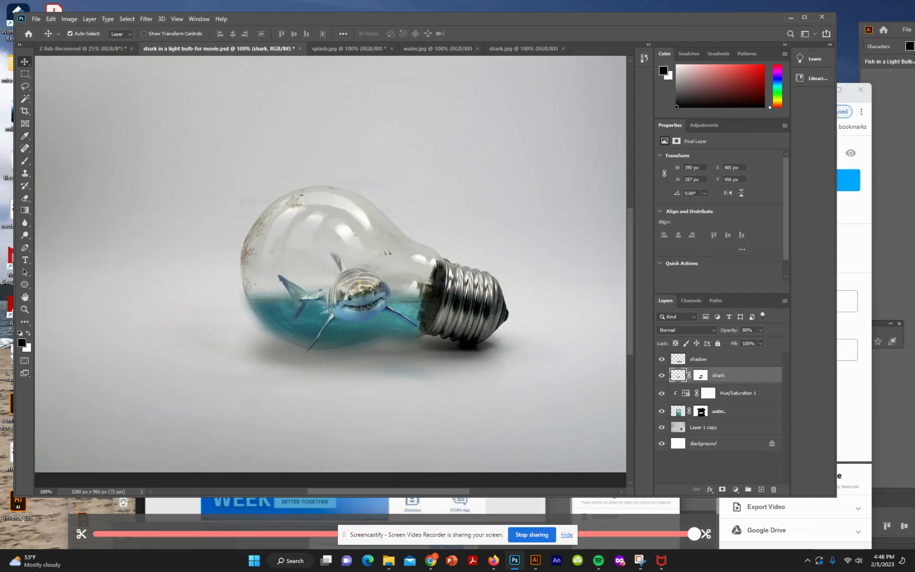
# - Open the splash image and select its entire canvas
pyautogui.click(36, 19)
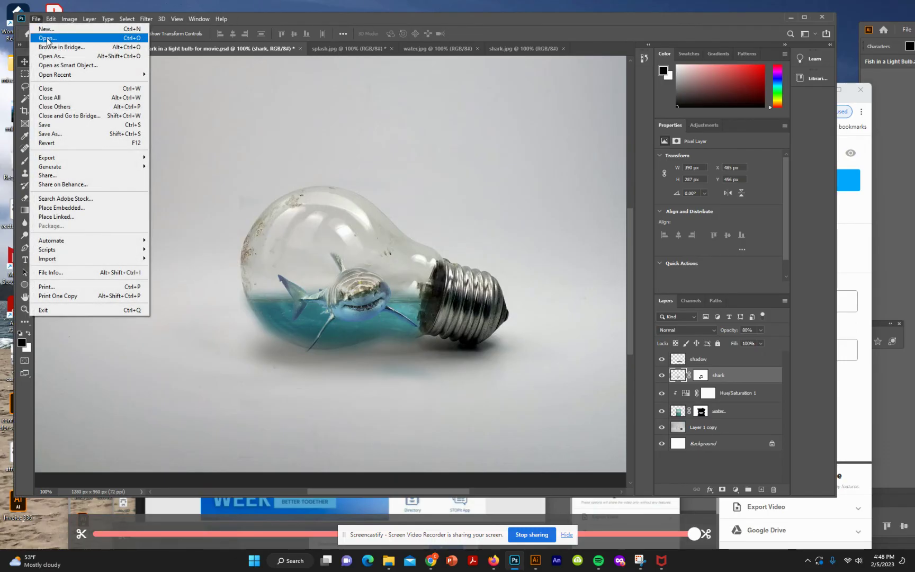
pyautogui.click(47, 38)
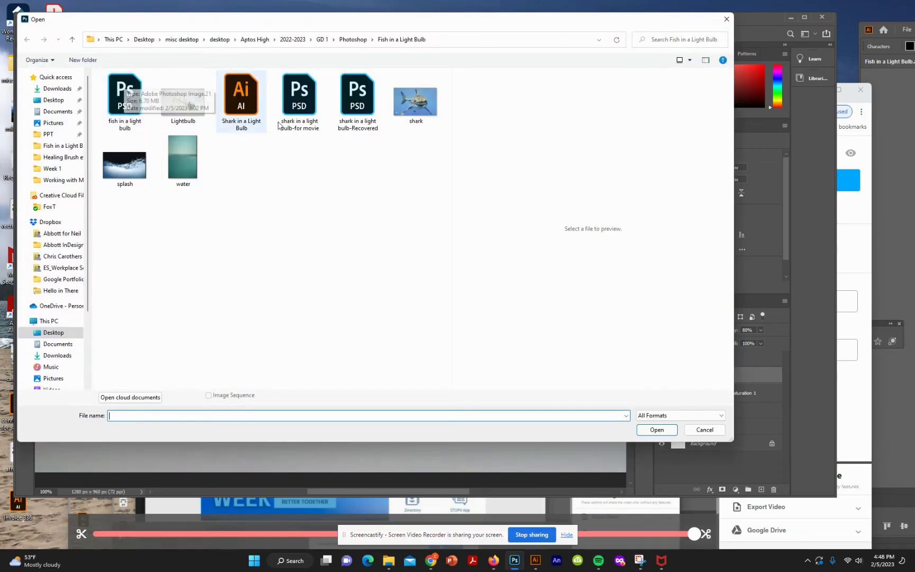
pyautogui.click(126, 166)
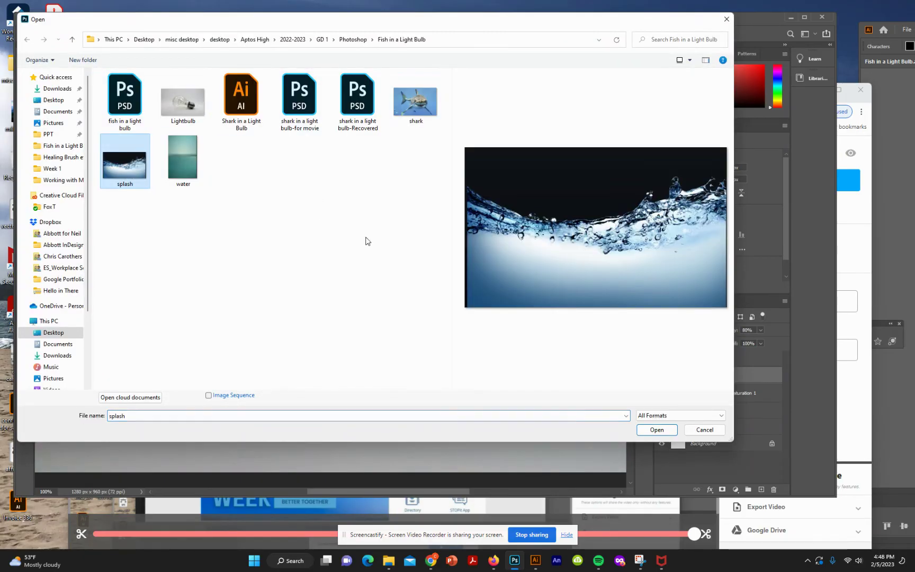
pyautogui.click(663, 430)
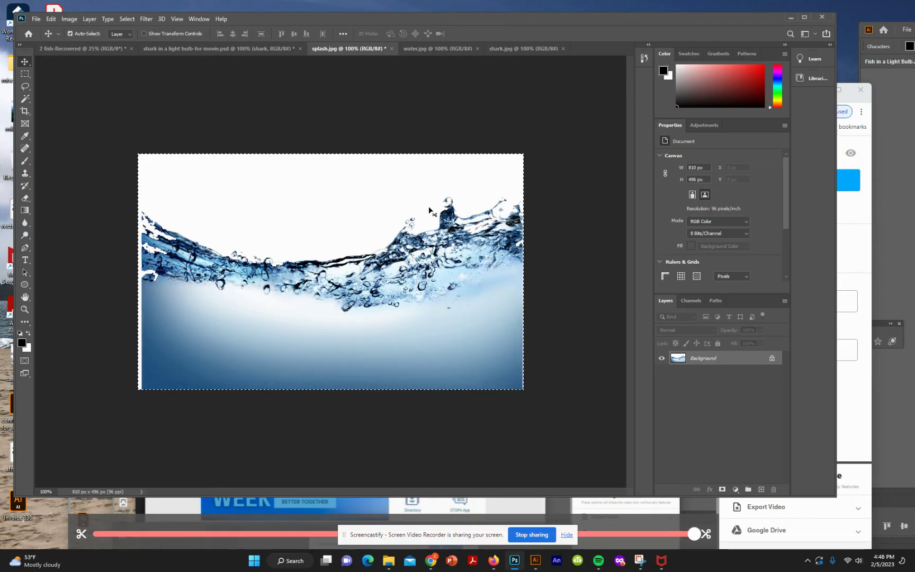
# - Copy the selected splash image into the shark light bulb document as a layer named splash
pyautogui.click(50, 19)
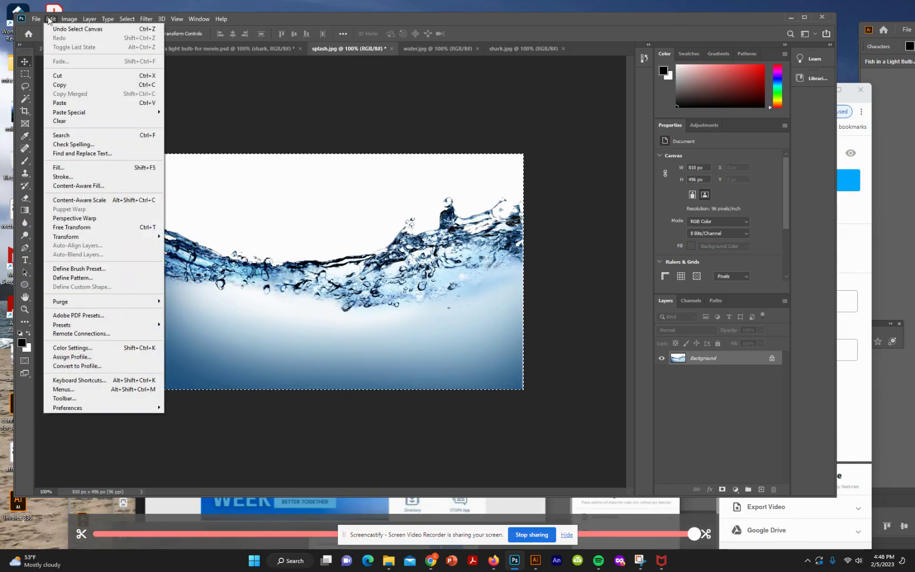
pyautogui.click(66, 85)
pyautogui.click(189, 49)
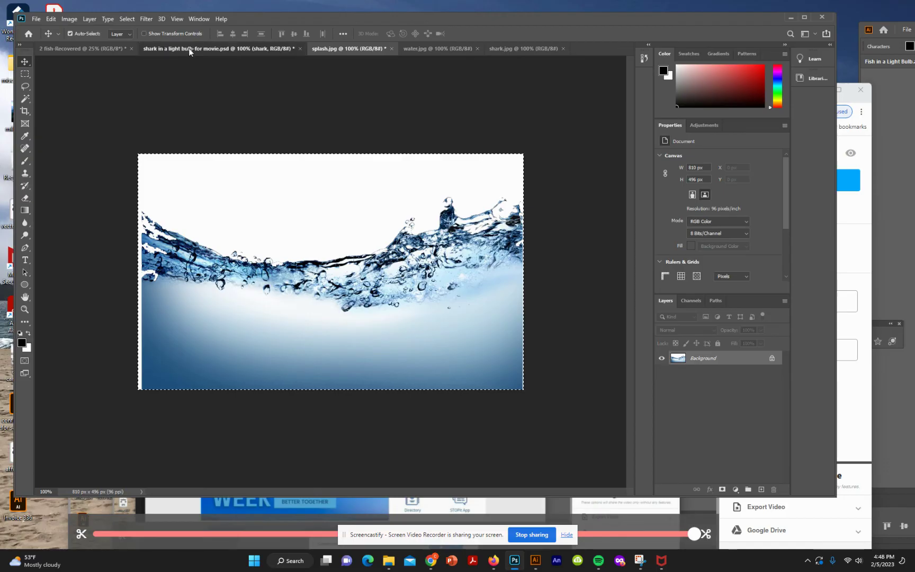
pyautogui.click(53, 22)
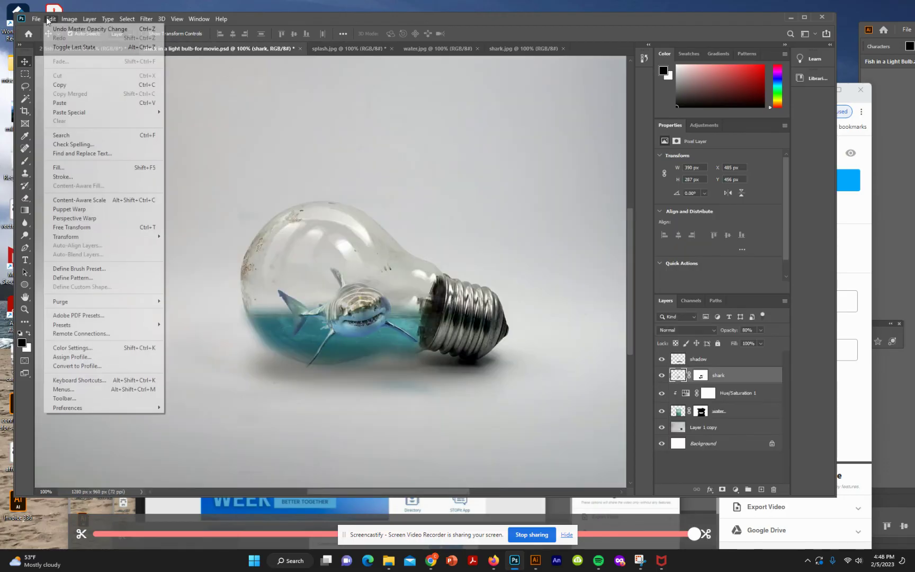
pyautogui.click(66, 101)
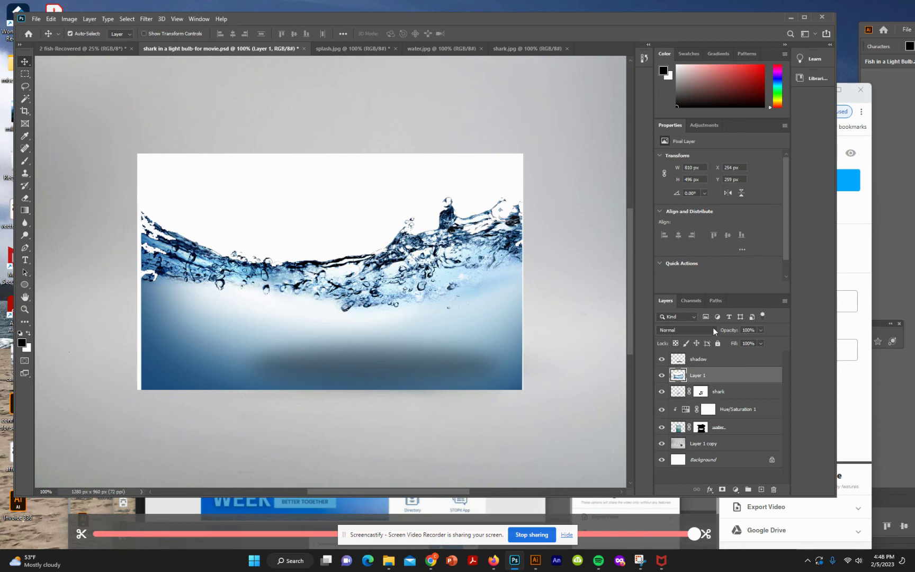
pyautogui.doubleClick(697, 375)
pyautogui.write('splash')
pyautogui.press('Return')
# - Set the splash layer's blending mode to Overlay and shift the splash slightly down and to the right
pyautogui.click(712, 328)
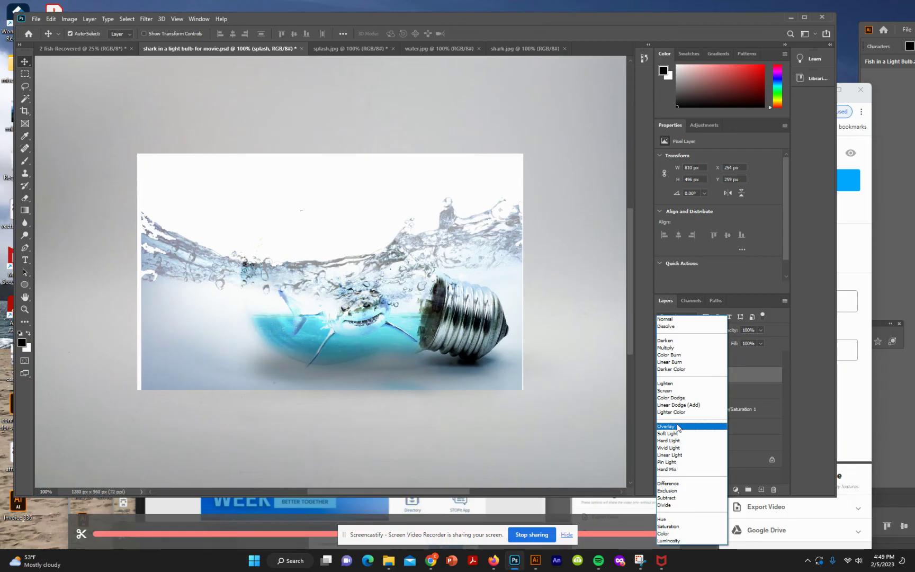
pyautogui.click(666, 426)
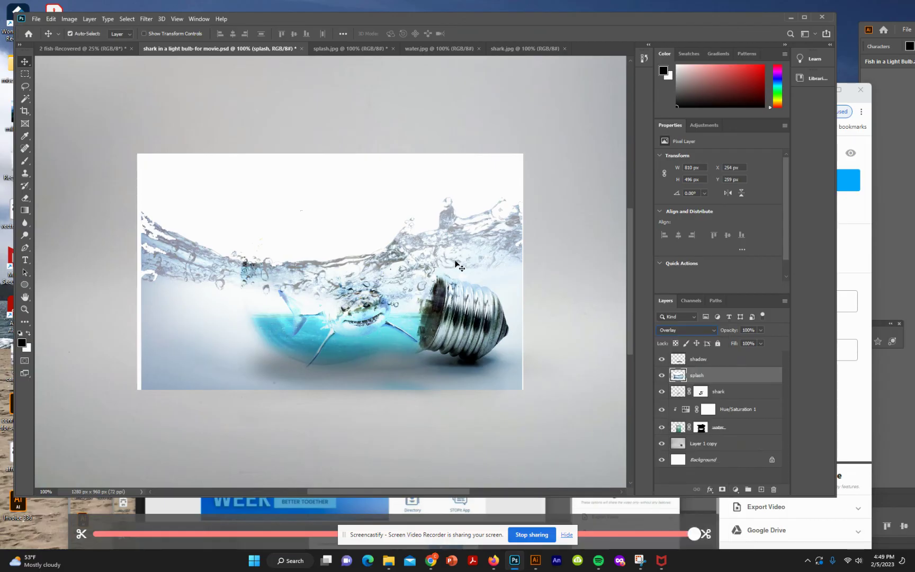
pyautogui.moveTo(457, 264)
pyautogui.mouseDown()
pyautogui.moveTo(472, 344)
pyautogui.moveTo(466, 297)
pyautogui.moveTo(465, 341)
pyautogui.moveTo(470, 152)
pyautogui.moveTo(481, 213)
pyautogui.moveTo(464, 271)
pyautogui.mouseUp()
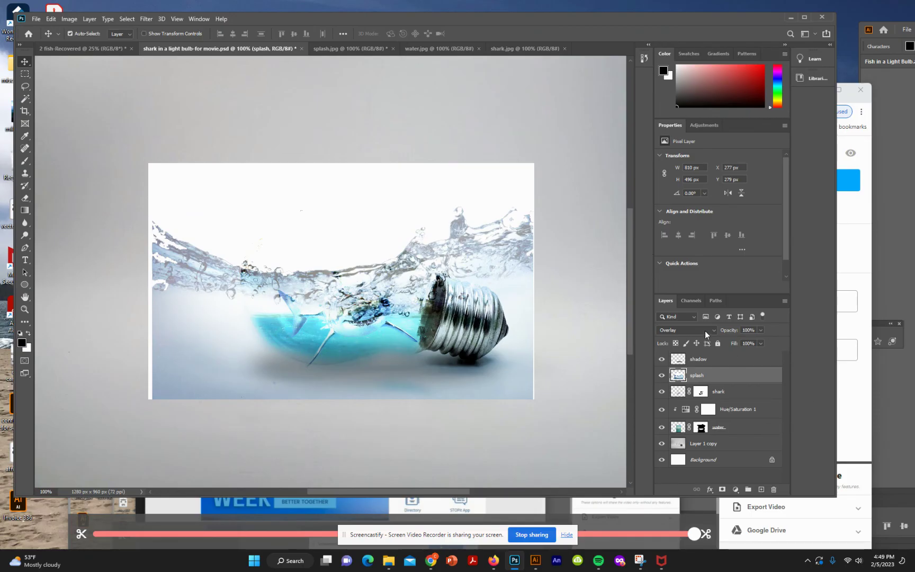
# - Set the splash layer's opacity to 91% and lower the splash slightly to about Y 294 px
pyautogui.click(760, 330)
pyautogui.moveTo(755, 339); pyautogui.dragTo(757, 341)
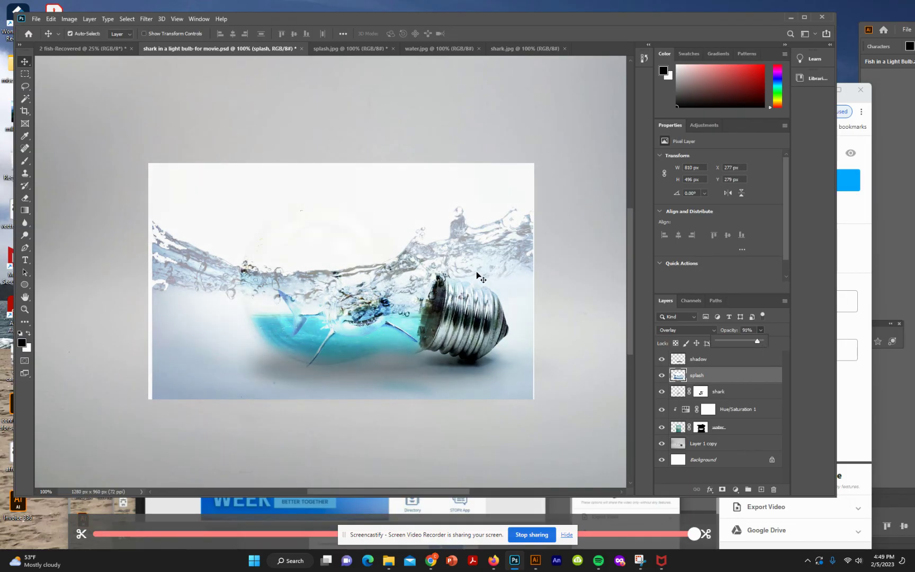
pyautogui.click(84, 143)
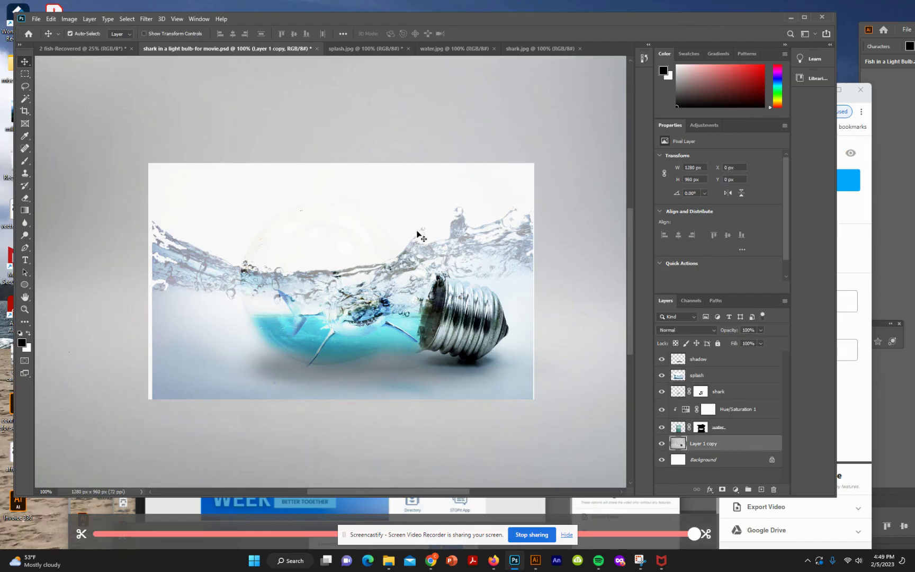
pyautogui.moveTo(479, 237)
pyautogui.mouseDown()
pyautogui.moveTo(483, 255)
pyautogui.moveTo(481, 246)
pyautogui.mouseUp()
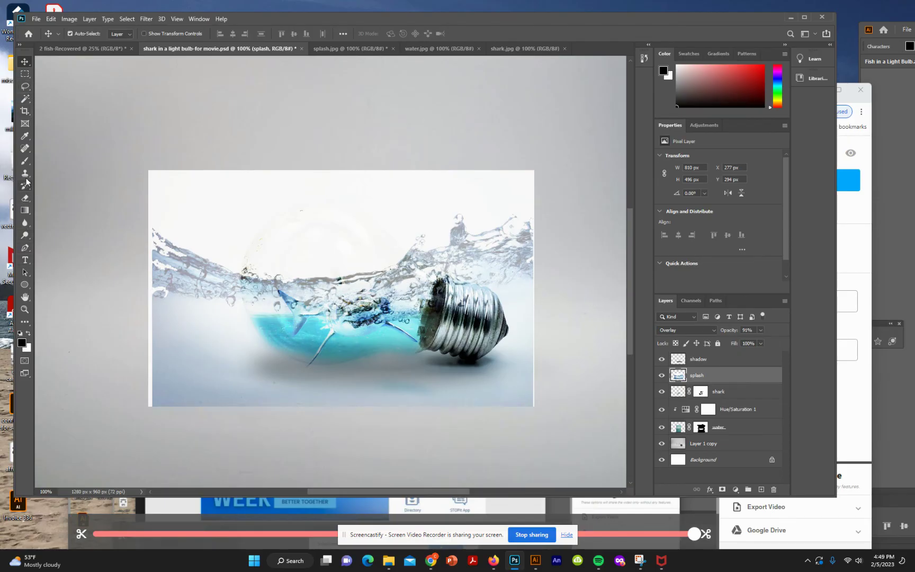
# - Add a layer mask to the splash layer and switch to the Brush
pyautogui.click(24, 162)
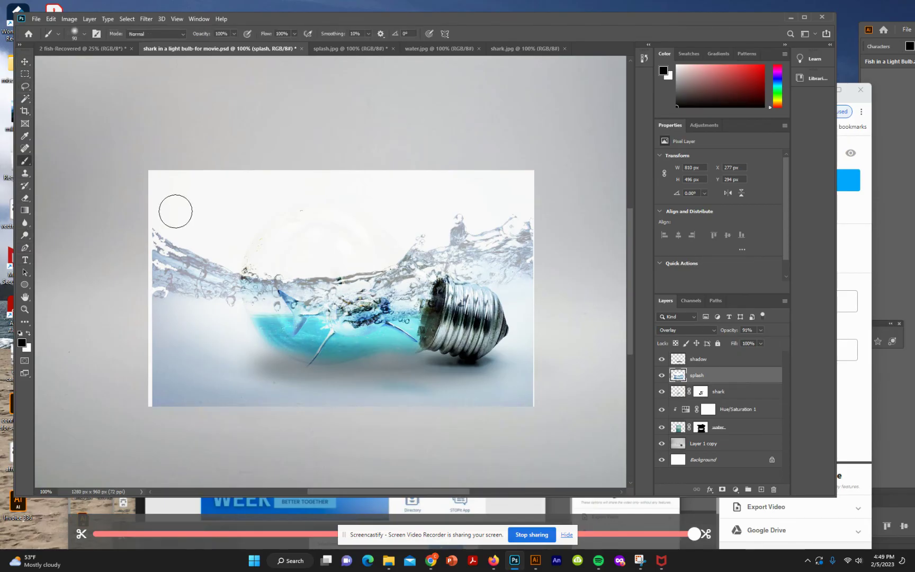
pyautogui.click(722, 489)
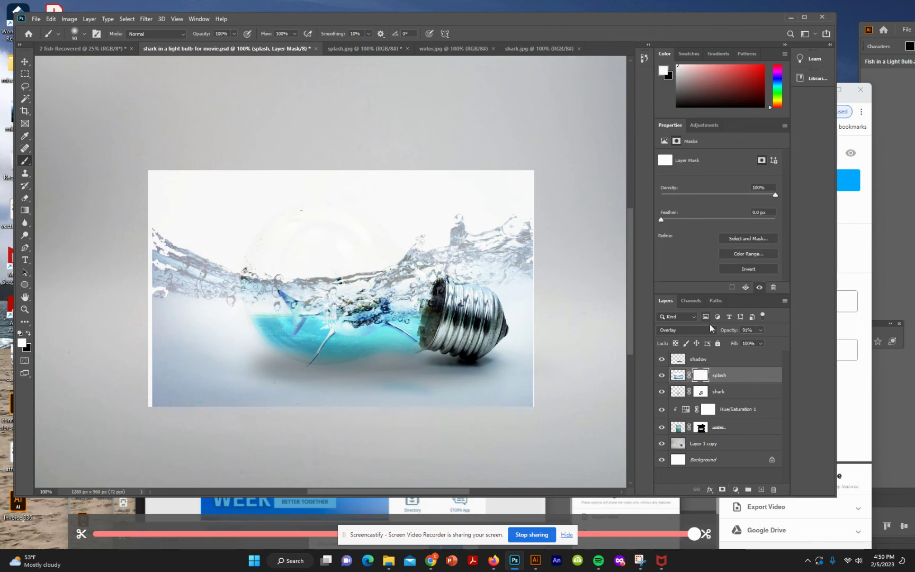
pyautogui.click(677, 375)
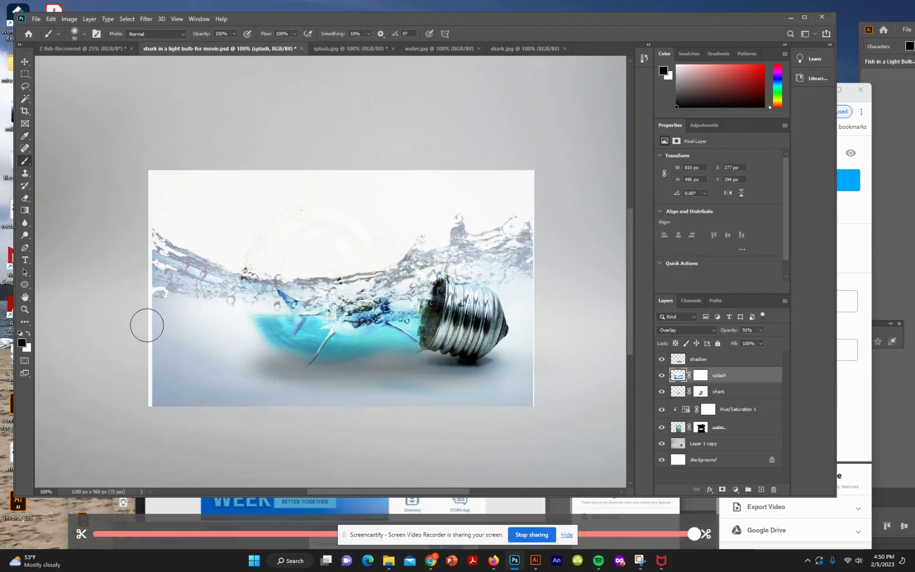
pyautogui.moveTo(211, 241); pyautogui.dragTo(204, 315)
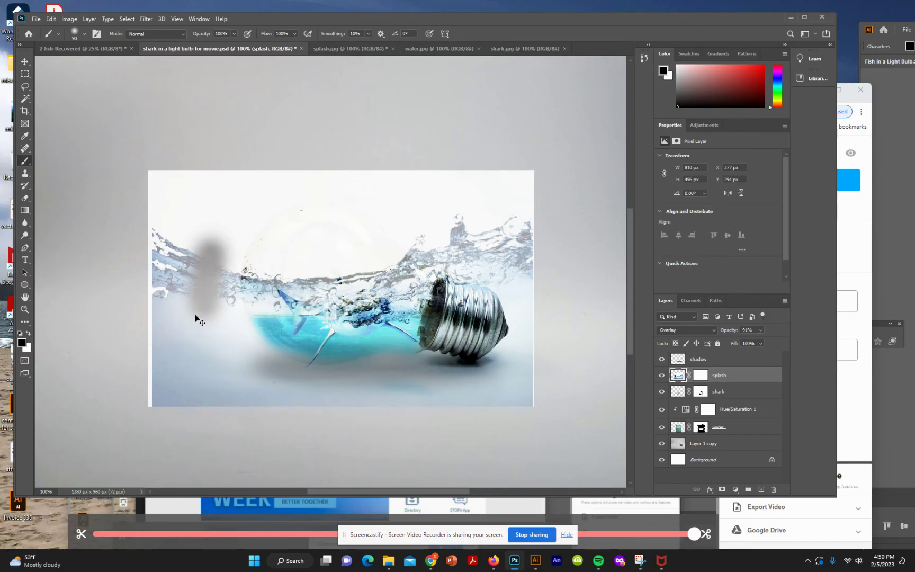
pyautogui.hotkey('ctrl', 'z')
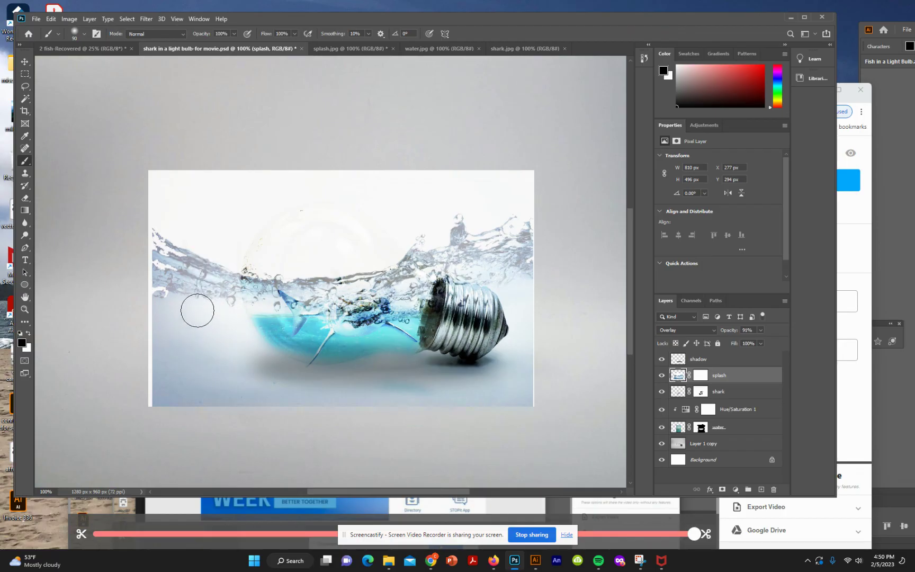
pyautogui.press('x')
# - Paint black on the splash layer's mask to hide the splash outside the bulb and across its empty upper part
pyautogui.click(701, 375)
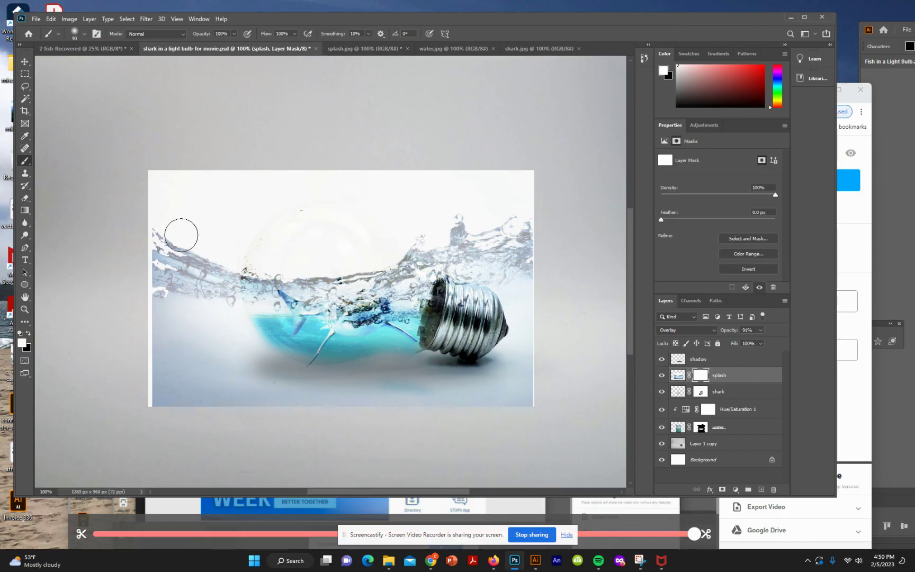
pyautogui.rightClick(24, 164)
pyautogui.click(58, 160)
pyautogui.click(29, 333)
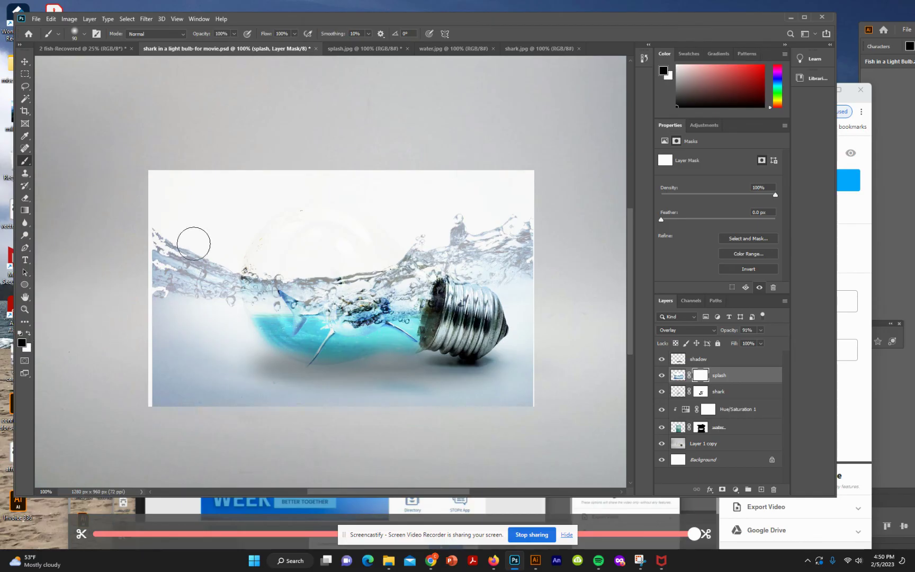
pyautogui.moveTo(193, 245)
pyautogui.mouseDown()
pyautogui.moveTo(182, 306)
pyautogui.moveTo(170, 225)
pyautogui.moveTo(151, 300)
pyautogui.moveTo(165, 236)
pyautogui.moveTo(196, 325)
pyautogui.moveTo(225, 248)
pyautogui.moveTo(211, 251)
pyautogui.moveTo(235, 339)
pyautogui.moveTo(264, 294)
pyautogui.moveTo(270, 261)
pyautogui.moveTo(253, 307)
pyautogui.moveTo(243, 256)
pyautogui.moveTo(219, 347)
pyautogui.moveTo(225, 218)
pyautogui.moveTo(305, 170)
pyautogui.moveTo(244, 253)
pyautogui.moveTo(340, 168)
pyautogui.moveTo(71, 219)
pyautogui.moveTo(272, 194)
pyautogui.moveTo(202, 166)
pyautogui.moveTo(322, 196)
pyautogui.moveTo(150, 253)
pyautogui.moveTo(301, 198)
pyautogui.moveTo(372, 192)
pyautogui.moveTo(207, 218)
pyautogui.moveTo(289, 239)
pyautogui.moveTo(367, 241)
pyautogui.moveTo(303, 276)
pyautogui.moveTo(314, 282)
pyautogui.moveTo(379, 259)
pyautogui.moveTo(318, 266)
pyautogui.moveTo(312, 270)
pyautogui.moveTo(404, 249)
pyautogui.moveTo(465, 254)
pyautogui.moveTo(426, 252)
pyautogui.moveTo(486, 263)
pyautogui.moveTo(474, 262)
pyautogui.moveTo(464, 314)
pyautogui.moveTo(482, 203)
pyautogui.moveTo(462, 220)
pyautogui.moveTo(409, 220)
pyautogui.moveTo(545, 255)
pyautogui.moveTo(515, 263)
pyautogui.moveTo(531, 220)
pyautogui.moveTo(508, 276)
pyautogui.moveTo(502, 357)
pyautogui.moveTo(533, 201)
pyautogui.moveTo(514, 168)
pyautogui.moveTo(324, 174)
pyautogui.moveTo(413, 208)
pyautogui.moveTo(427, 233)
pyautogui.moveTo(409, 227)
pyautogui.moveTo(453, 194)
pyautogui.mouseUp()
pyautogui.moveTo(256, 144)
pyautogui.mouseDown()
pyautogui.moveTo(153, 402)
pyautogui.moveTo(163, 370)
pyautogui.moveTo(188, 365)
pyautogui.moveTo(227, 448)
pyautogui.moveTo(220, 370)
pyautogui.moveTo(256, 404)
pyautogui.moveTo(253, 388)
pyautogui.moveTo(370, 405)
pyautogui.moveTo(261, 380)
pyautogui.moveTo(269, 391)
pyautogui.moveTo(417, 422)
pyautogui.moveTo(404, 405)
pyautogui.moveTo(346, 397)
pyautogui.moveTo(583, 393)
pyautogui.moveTo(572, 397)
pyautogui.moveTo(534, 369)
pyautogui.moveTo(523, 387)
pyautogui.moveTo(472, 376)
pyautogui.mouseUp()
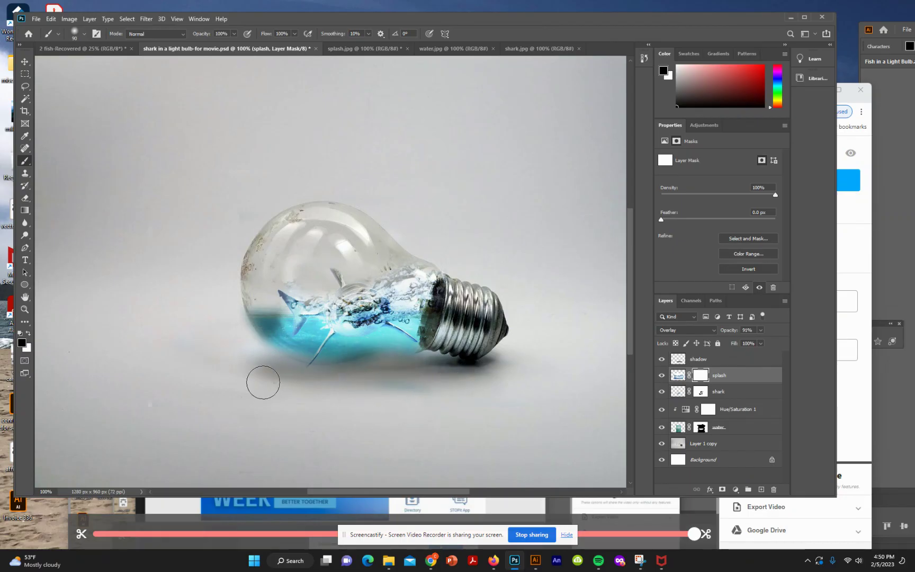
# - Nudge the splash slightly up and to the left, and mask it out in black over the shark's face and the lower water
pyautogui.click(25, 62)
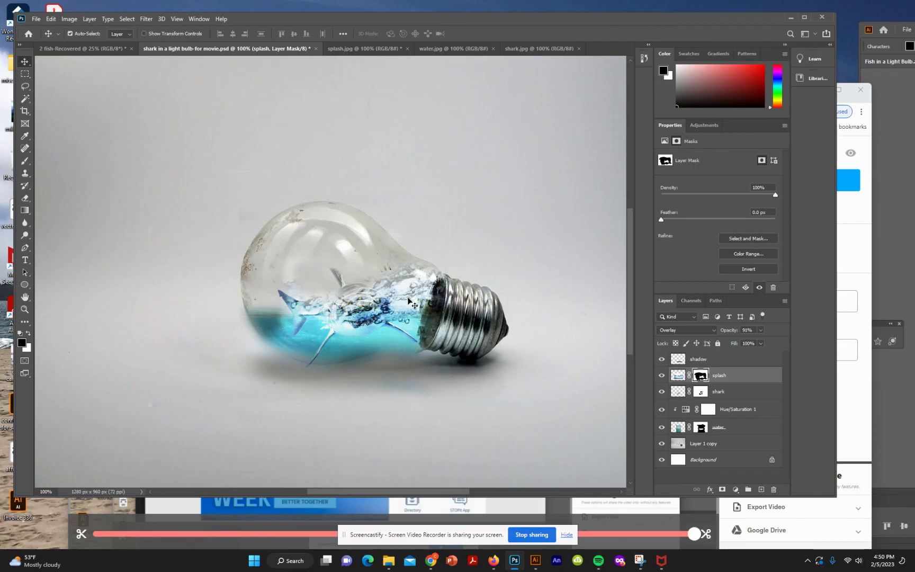
pyautogui.moveTo(411, 304)
pyautogui.mouseDown()
pyautogui.moveTo(399, 286)
pyautogui.moveTo(402, 300)
pyautogui.mouseUp()
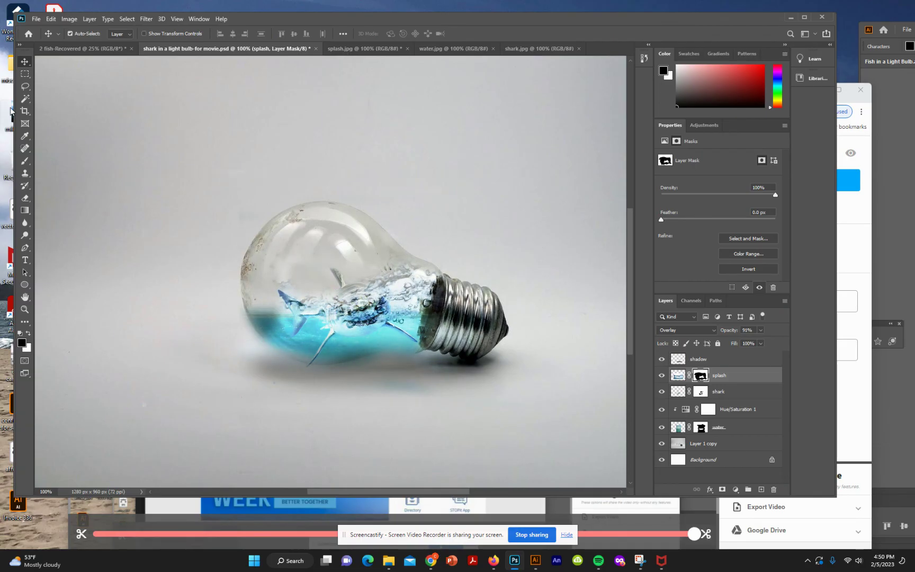
pyautogui.click(24, 160)
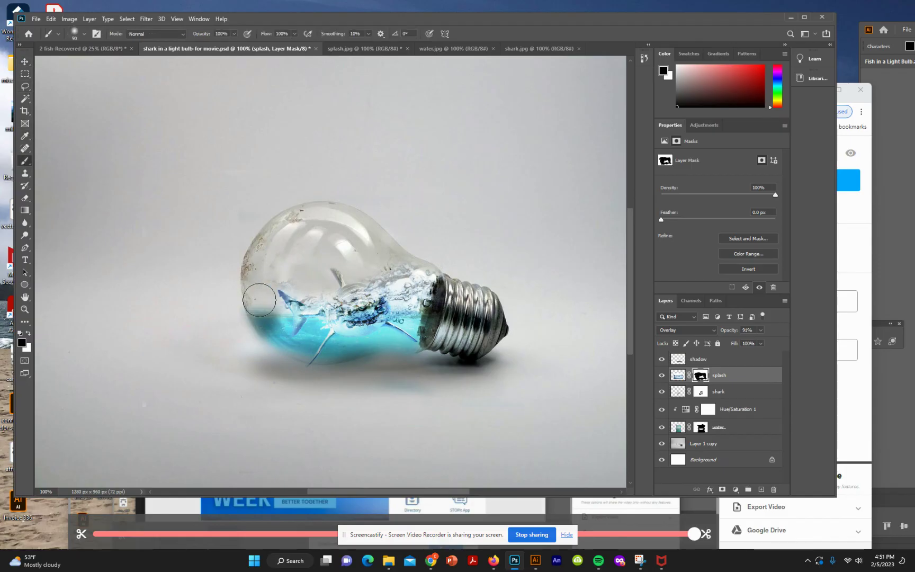
pyautogui.moveTo(262, 305); pyautogui.dragTo(266, 337)
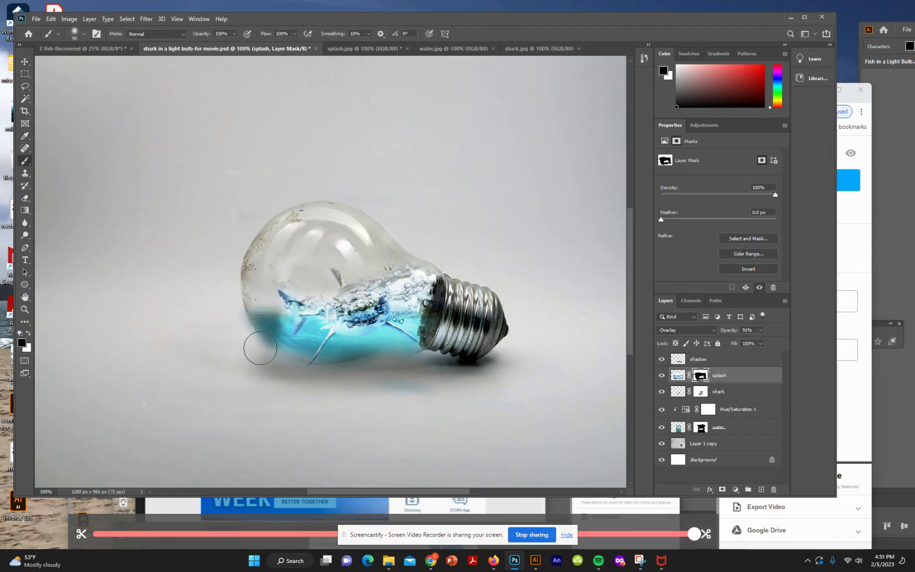
pyautogui.moveTo(262, 326)
pyautogui.mouseDown()
pyautogui.moveTo(269, 372)
pyautogui.moveTo(307, 340)
pyautogui.moveTo(275, 371)
pyautogui.moveTo(348, 348)
pyautogui.moveTo(317, 393)
pyautogui.moveTo(320, 379)
pyautogui.moveTo(228, 375)
pyautogui.moveTo(365, 385)
pyautogui.moveTo(398, 359)
pyautogui.moveTo(387, 341)
pyautogui.moveTo(353, 350)
pyautogui.moveTo(385, 364)
pyautogui.moveTo(393, 350)
pyautogui.moveTo(469, 376)
pyautogui.moveTo(434, 324)
pyautogui.moveTo(406, 311)
pyautogui.moveTo(444, 329)
pyautogui.moveTo(455, 269)
pyautogui.moveTo(392, 309)
pyautogui.moveTo(345, 302)
pyautogui.moveTo(354, 307)
pyautogui.moveTo(348, 324)
pyautogui.moveTo(370, 335)
pyautogui.moveTo(386, 315)
pyautogui.moveTo(379, 310)
pyautogui.moveTo(391, 284)
pyautogui.moveTo(278, 321)
pyautogui.mouseUp()
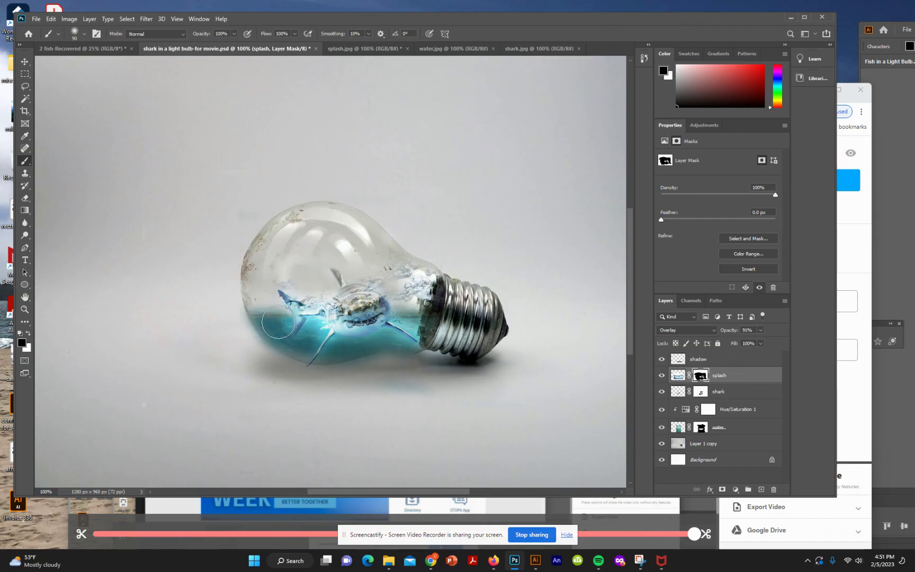
# - Switch to the Move tool and select the Layer 1 copy background layer to review the finished composite
pyautogui.click(25, 61)
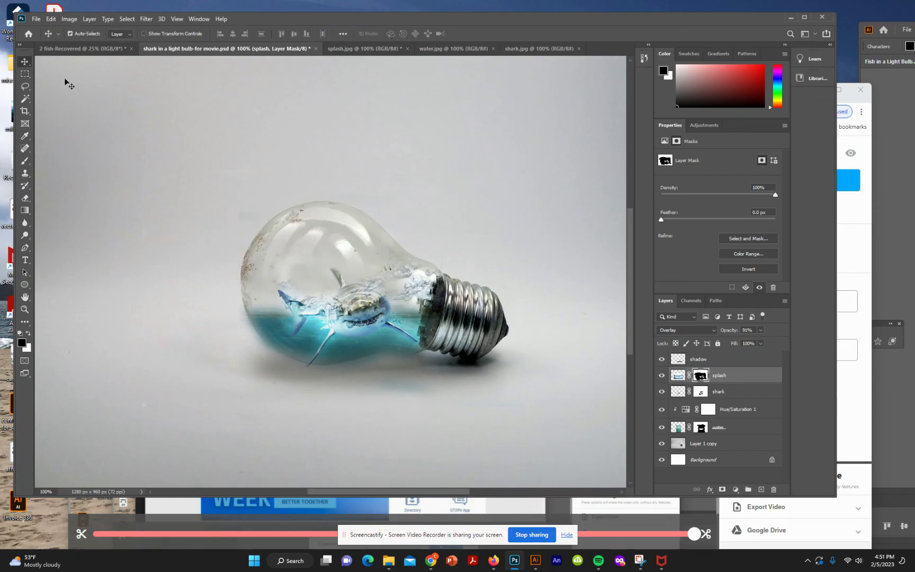
pyautogui.click(66, 77)
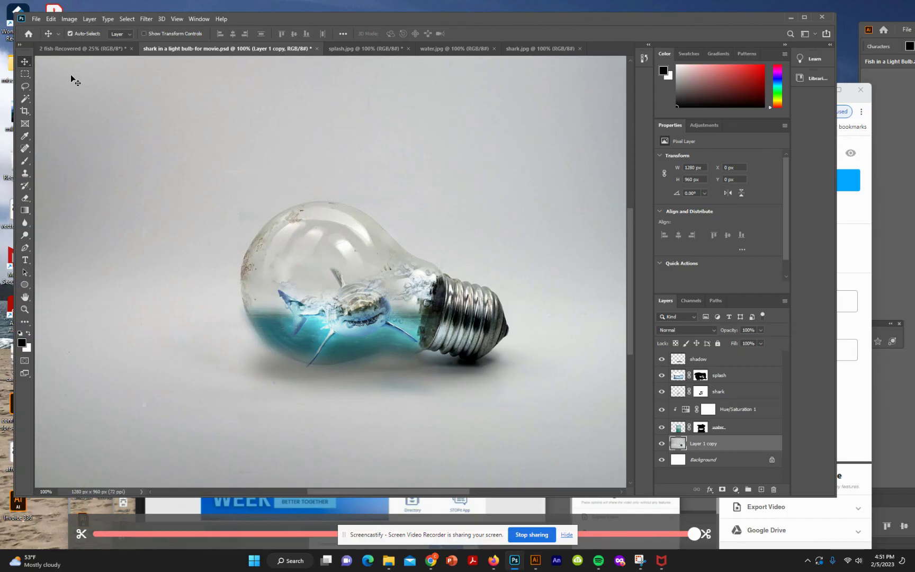
pyautogui.scroll(3, 365, 265)
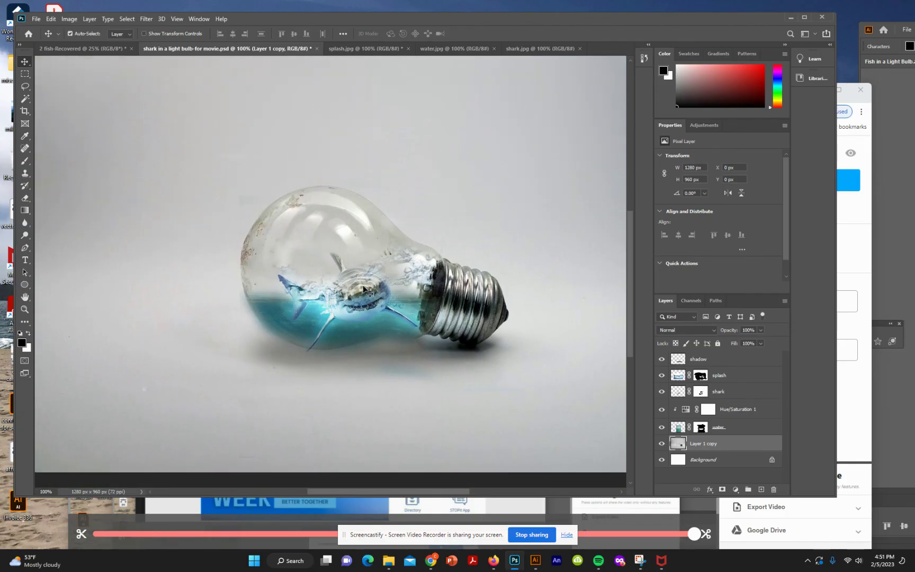